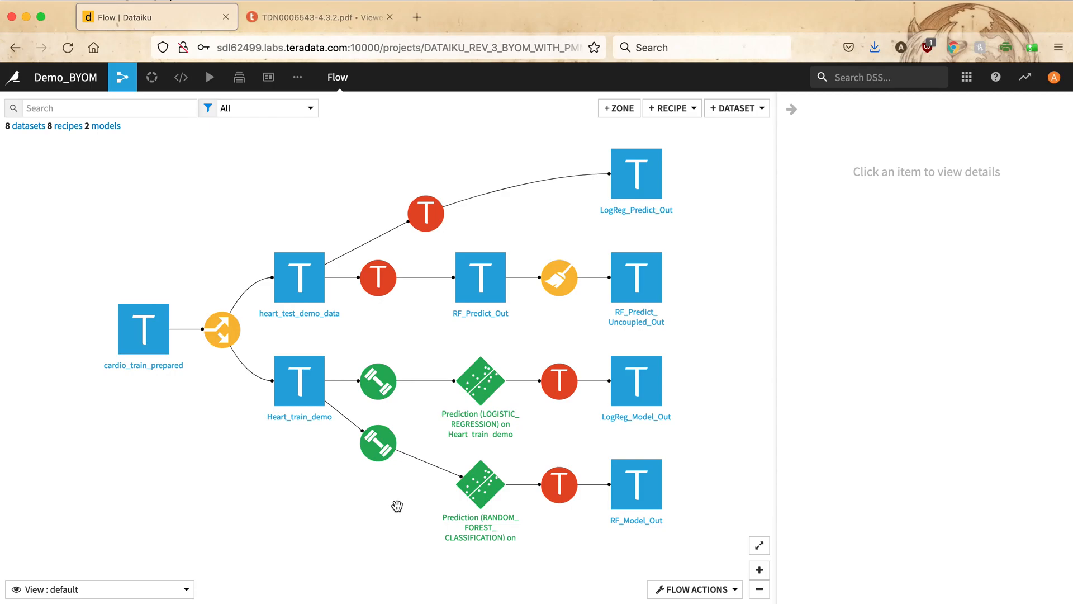
# - Open the logistic regression prediction model trained on Heart_train_demo and view the report of its active version
pyautogui.moveTo(397, 506); pyautogui.dragTo(323, 441)
pyautogui.scroll(5, 311, 434)
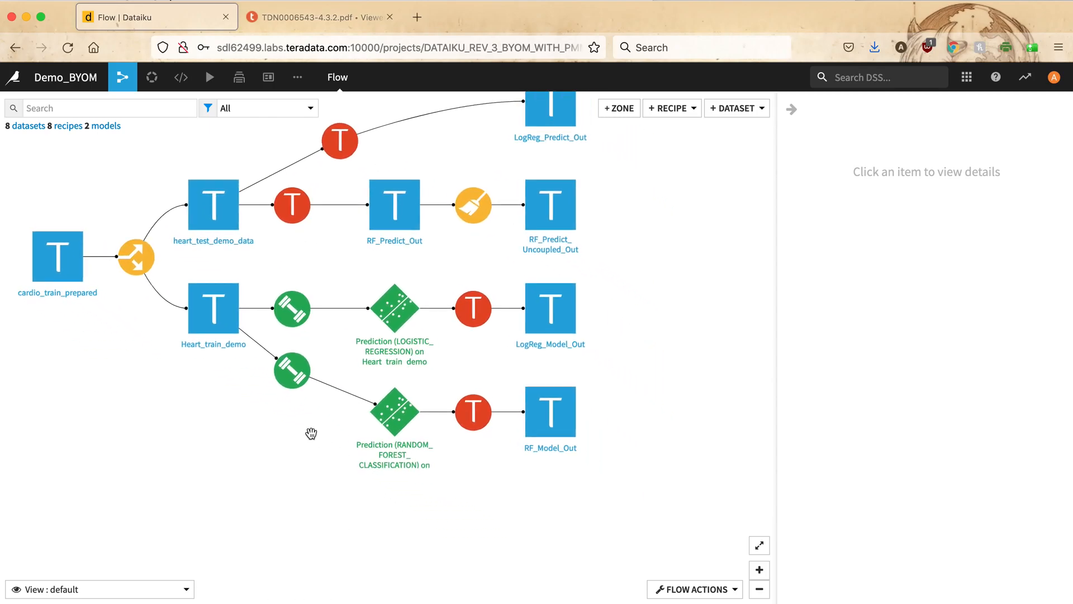
pyautogui.scroll(2, 300, 431)
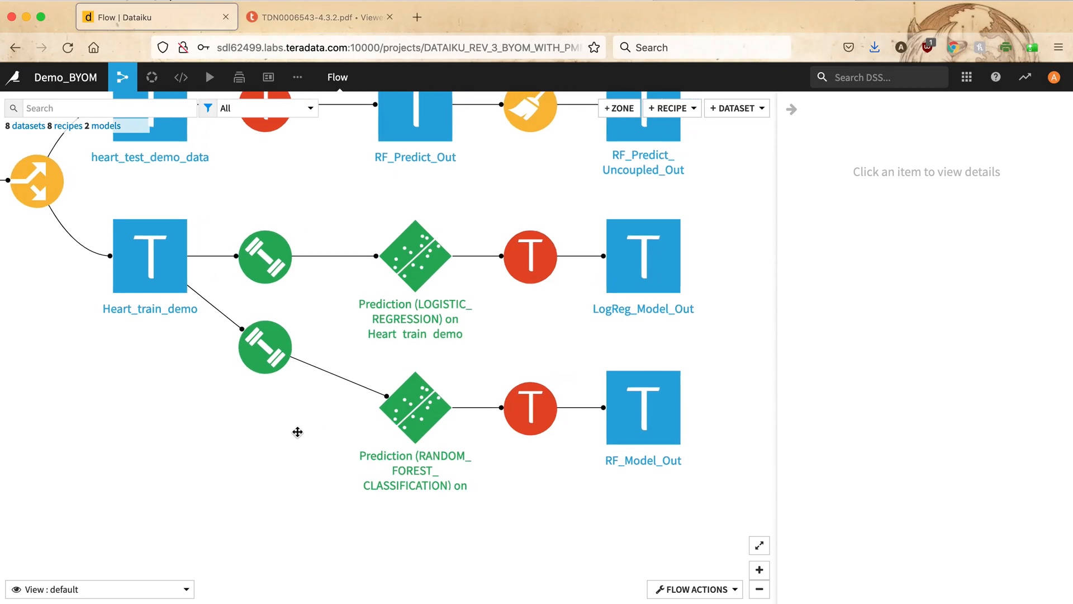
pyautogui.moveTo(296, 433); pyautogui.dragTo(260, 453)
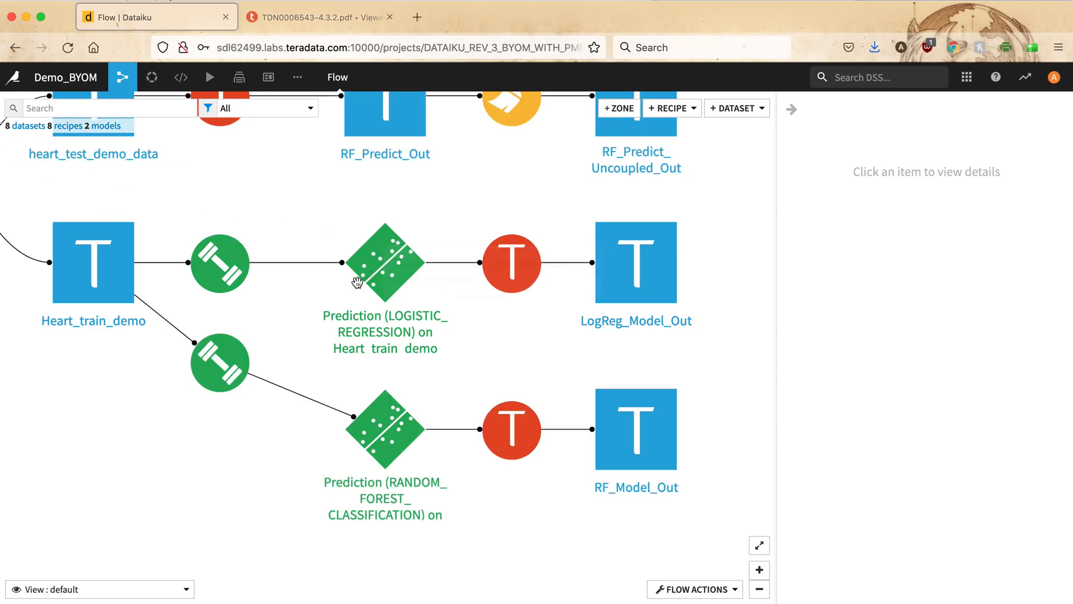
pyautogui.doubleClick(374, 278)
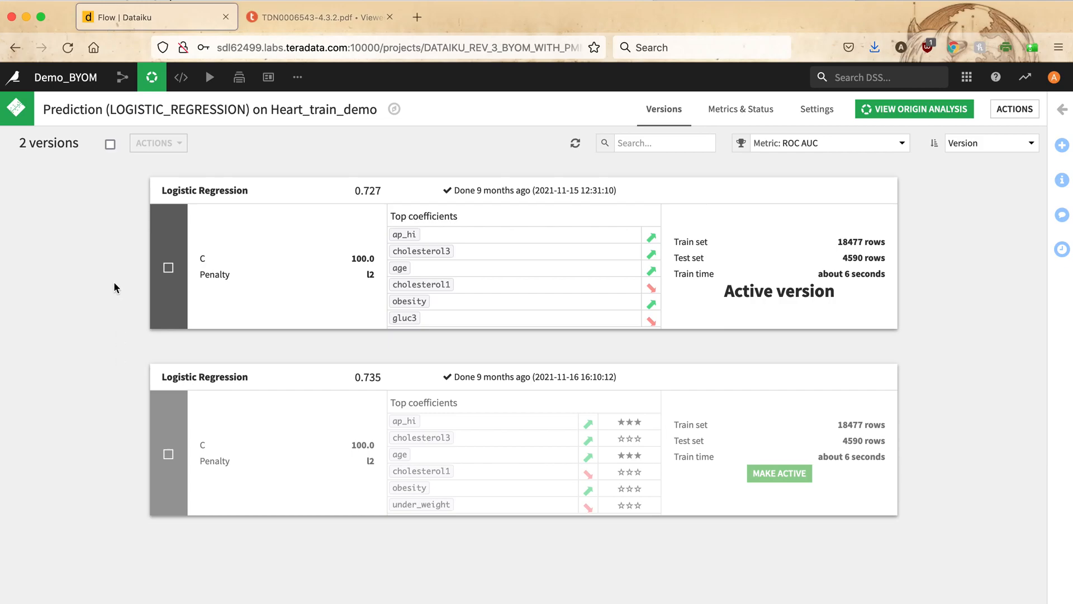
pyautogui.click(223, 190)
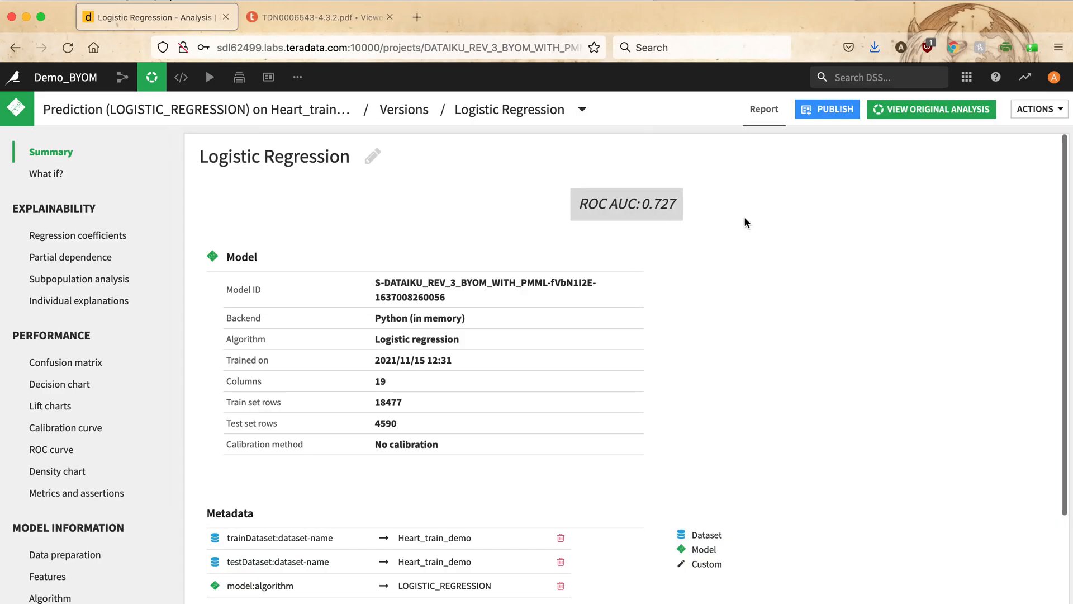
# - Check the export options for this model version, including the PMML download, and return to the Flow
pyautogui.click(1020, 110)
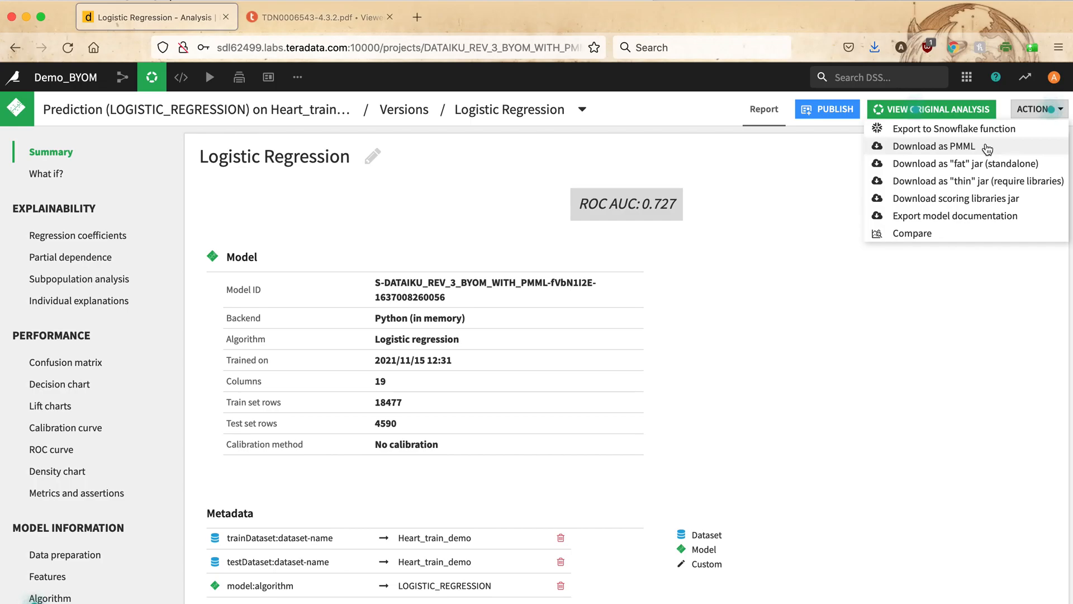
pyautogui.click(820, 143)
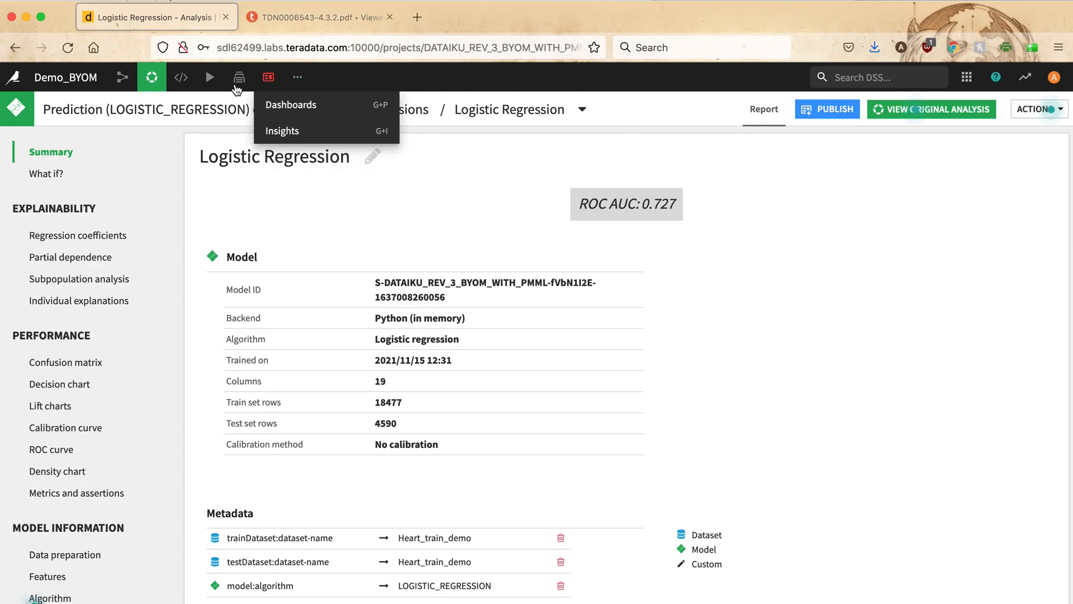
pyautogui.moveTo(124, 78)
pyautogui.click(127, 104)
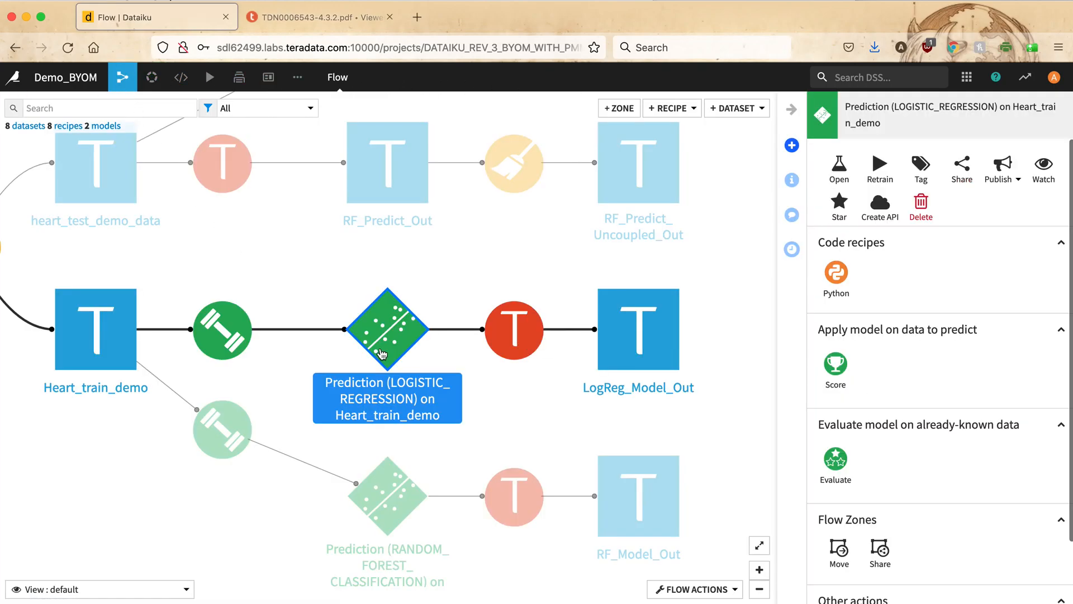
# - Open the cardio_train_prepared dataset, examine its columns through heart_failure, and return to the Flow
pyautogui.click(521, 390)
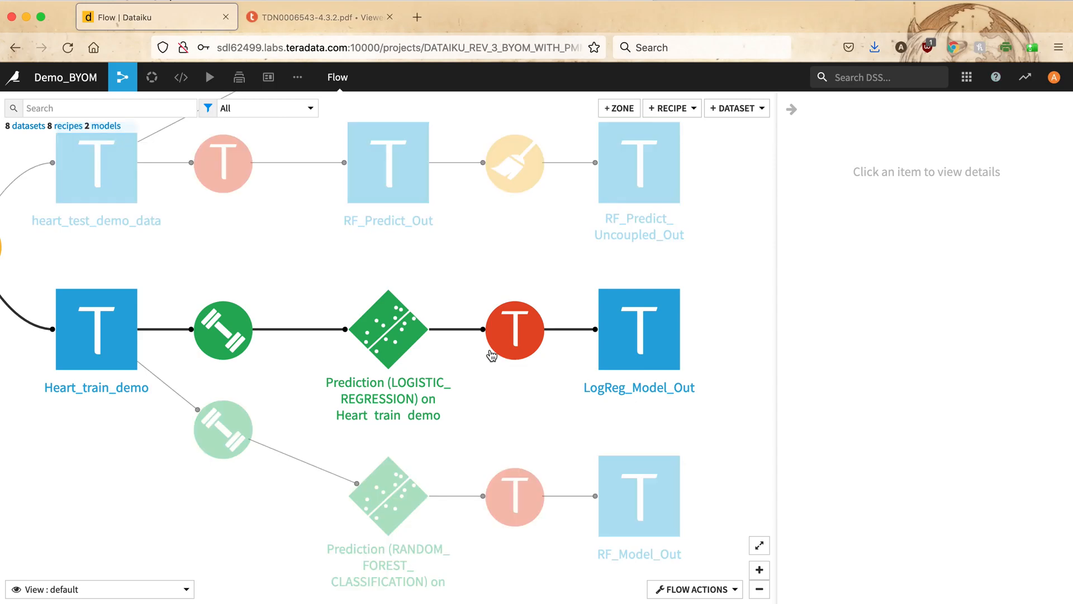
pyautogui.moveTo(506, 351)
pyautogui.scroll(-4, 358, 253)
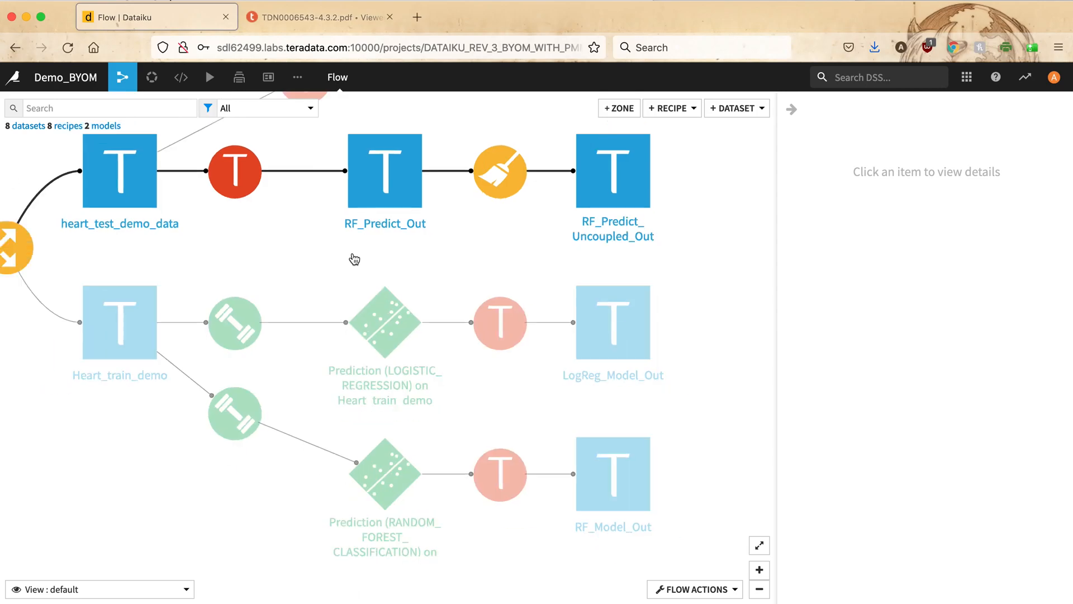
pyautogui.moveTo(358, 253); pyautogui.dragTo(479, 340)
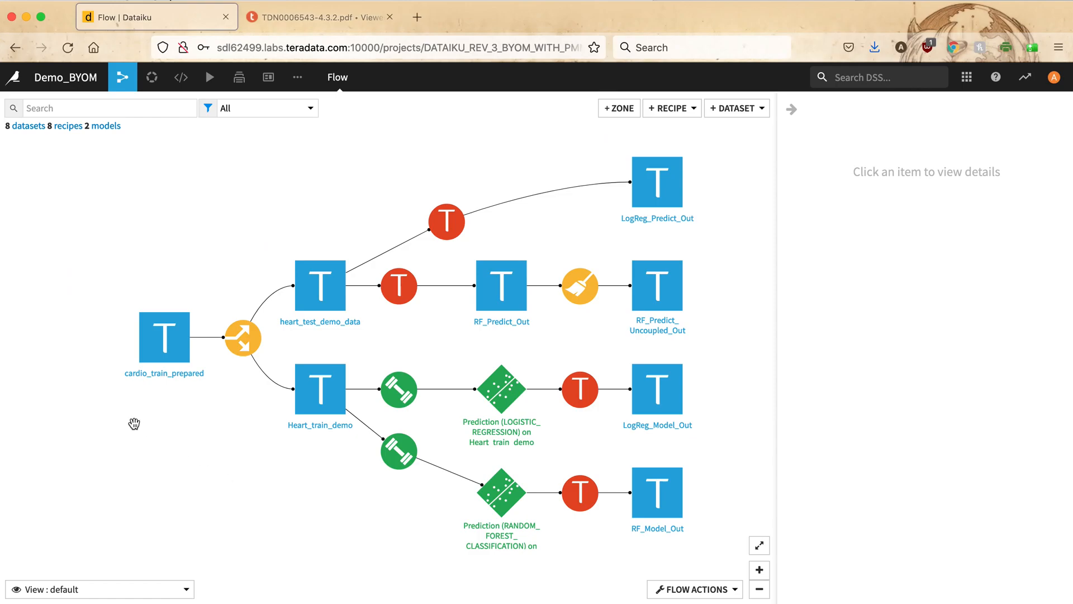
pyautogui.click(164, 337)
pyautogui.doubleClick(165, 337)
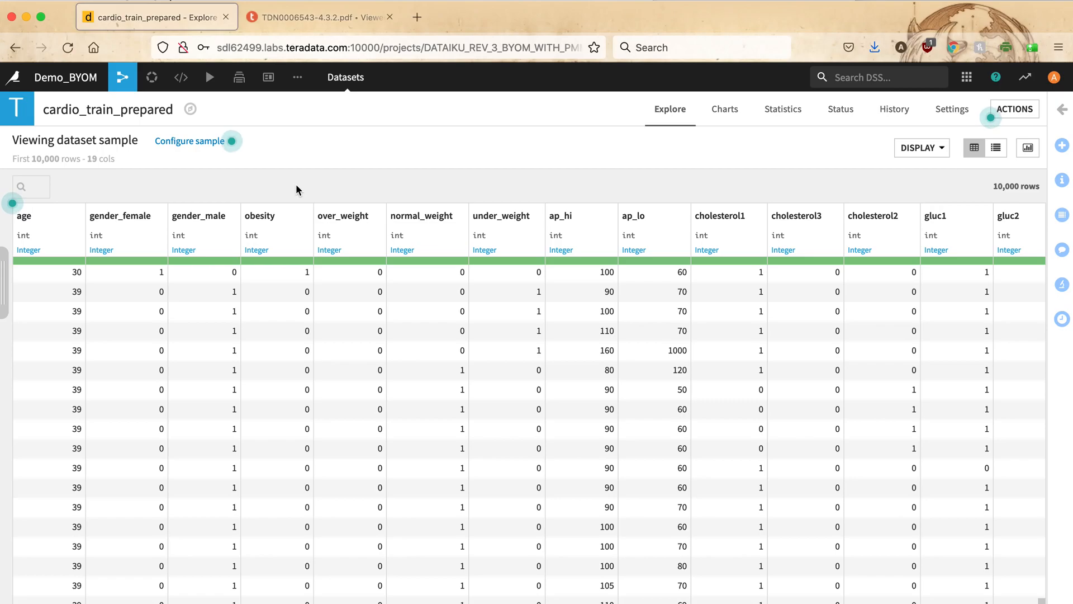
pyautogui.hscroll(2, 487, 320)
pyautogui.hscroll(5, 487, 319)
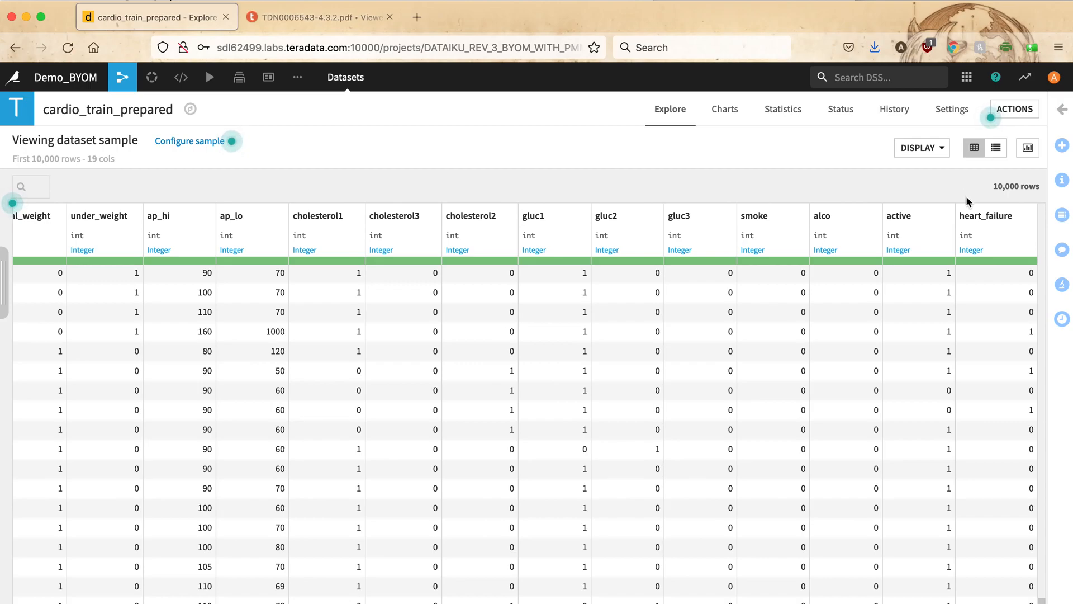
pyautogui.click(126, 103)
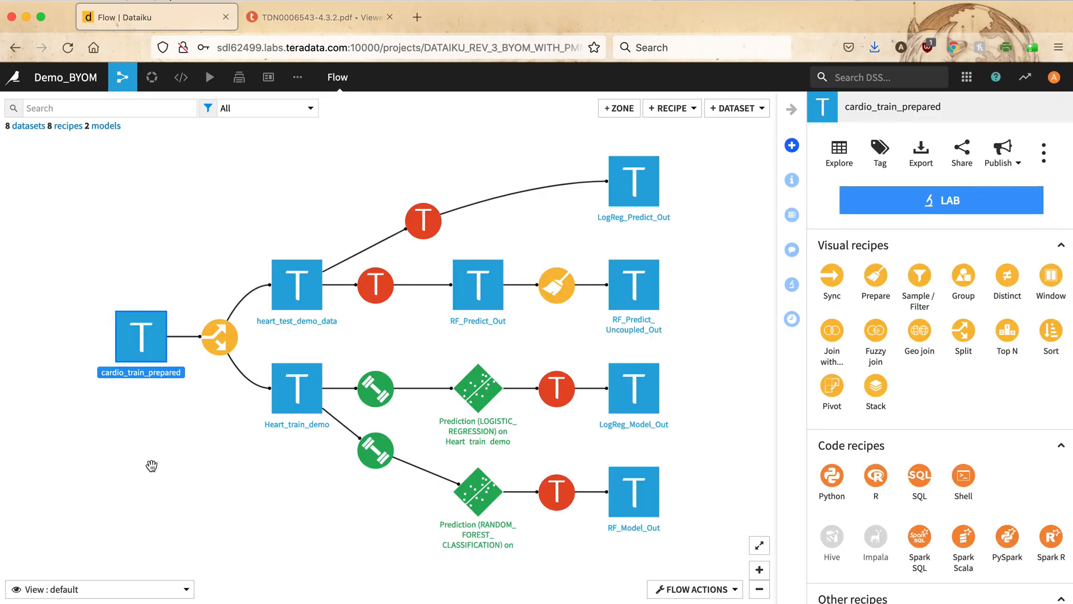
# - Look at the inputs and outputs required by a new BYOM – Model Export to Vantage recipe without creating it
pyautogui.moveTo(151, 467); pyautogui.dragTo(101, 391)
pyautogui.scroll(2, 142, 394)
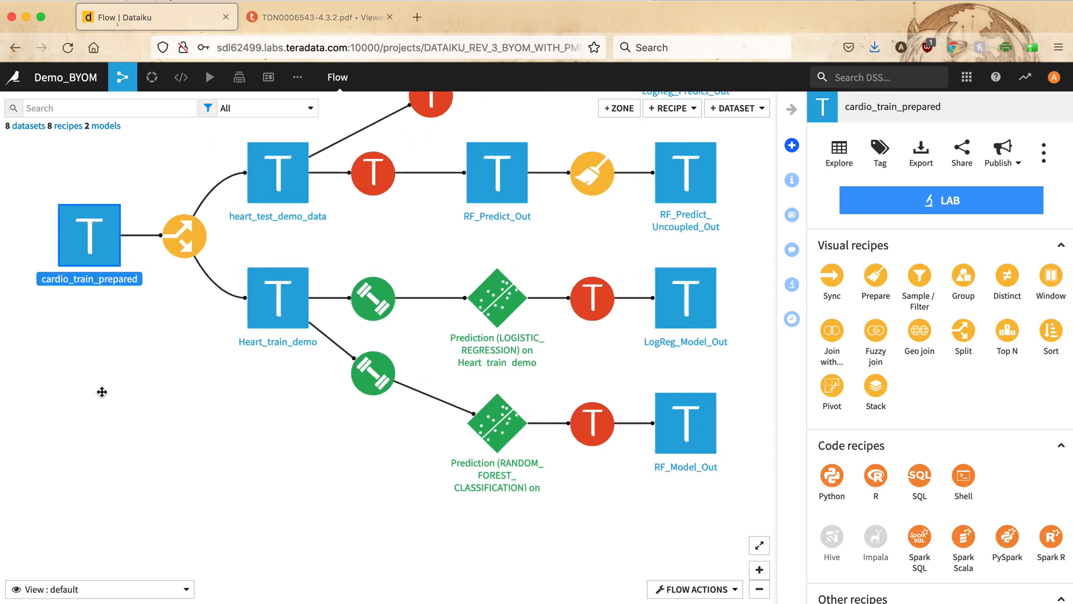
pyautogui.moveTo(248, 438); pyautogui.dragTo(168, 443)
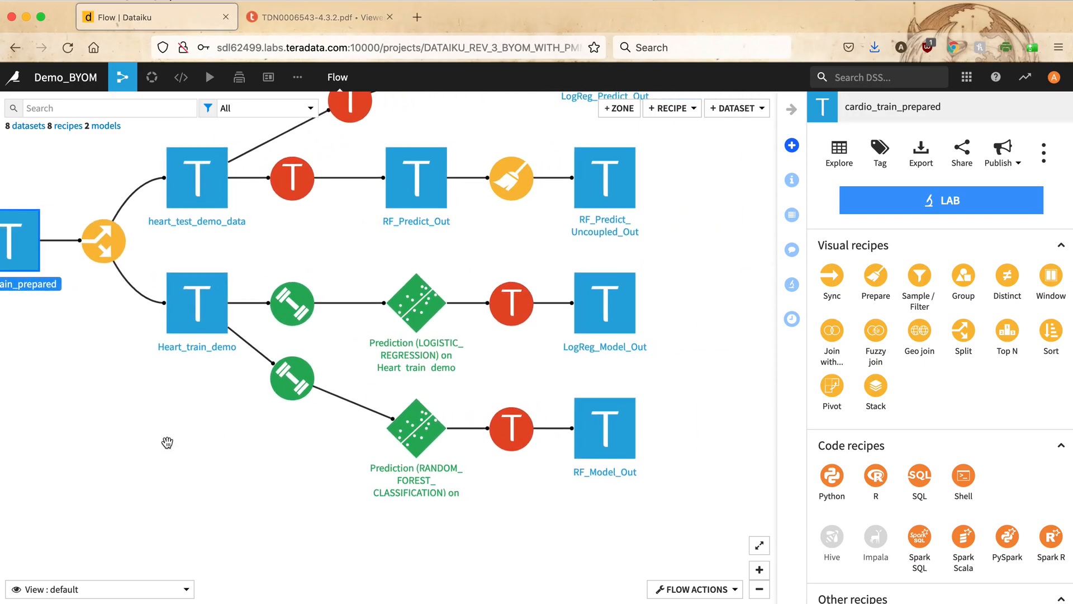
pyautogui.scroll(2, 167, 442)
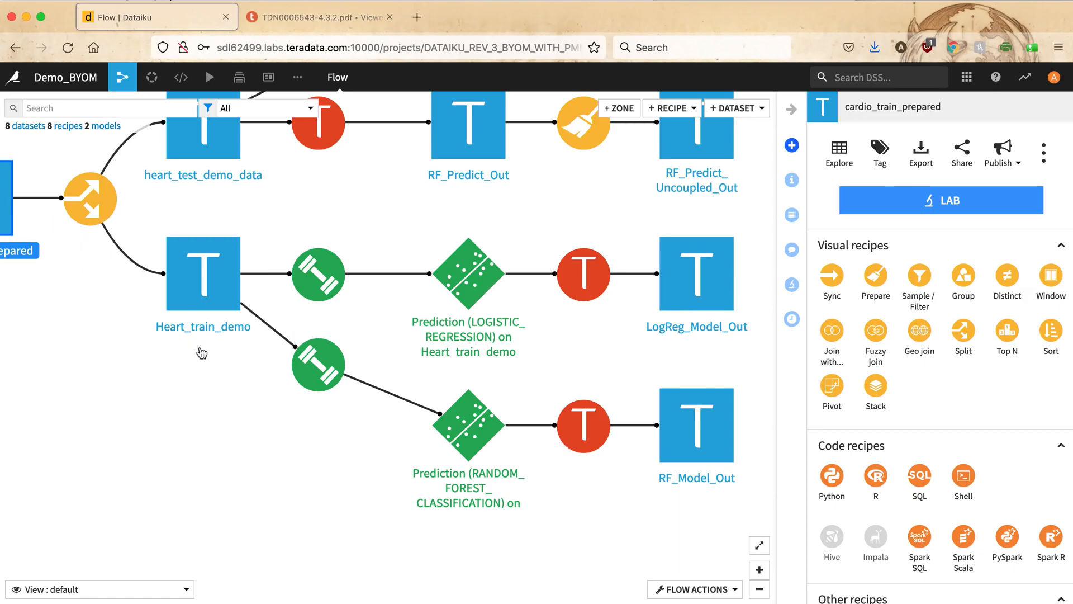
pyautogui.scroll(2, 203, 355)
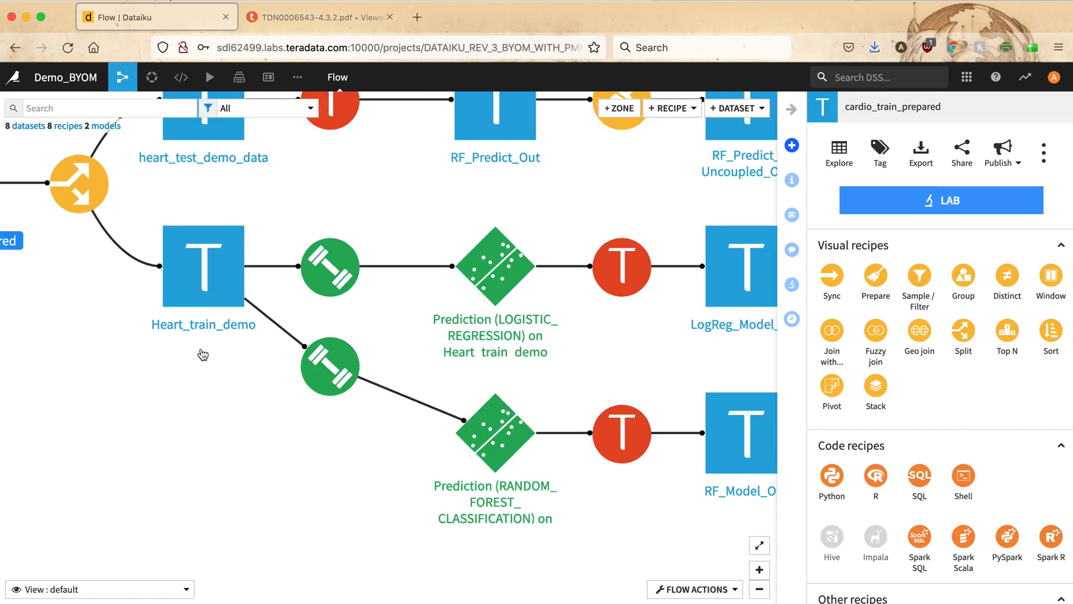
pyautogui.moveTo(203, 354); pyautogui.dragTo(134, 359)
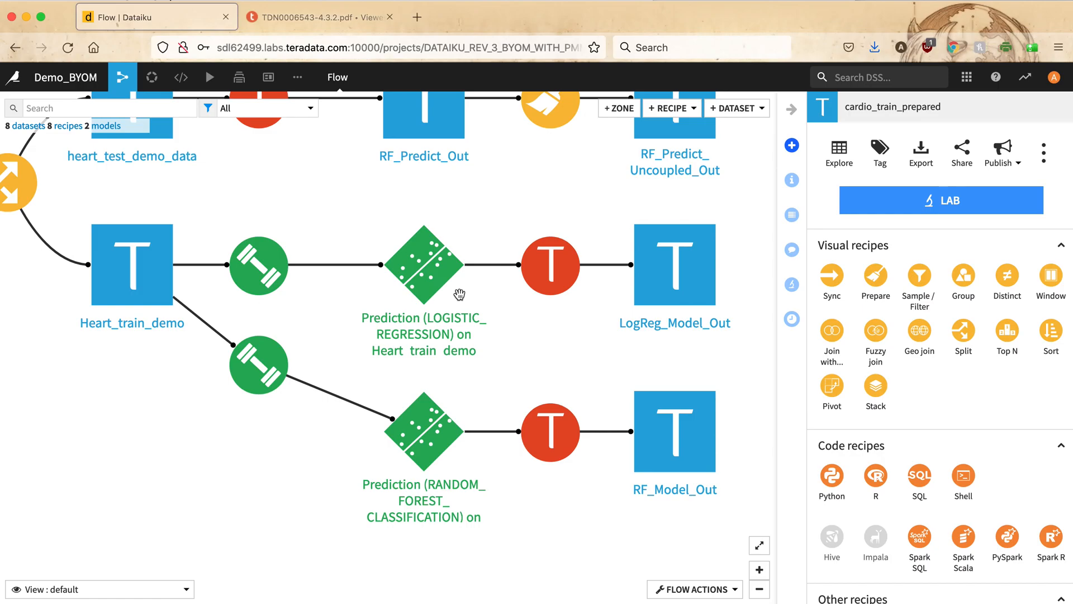
pyautogui.click(679, 107)
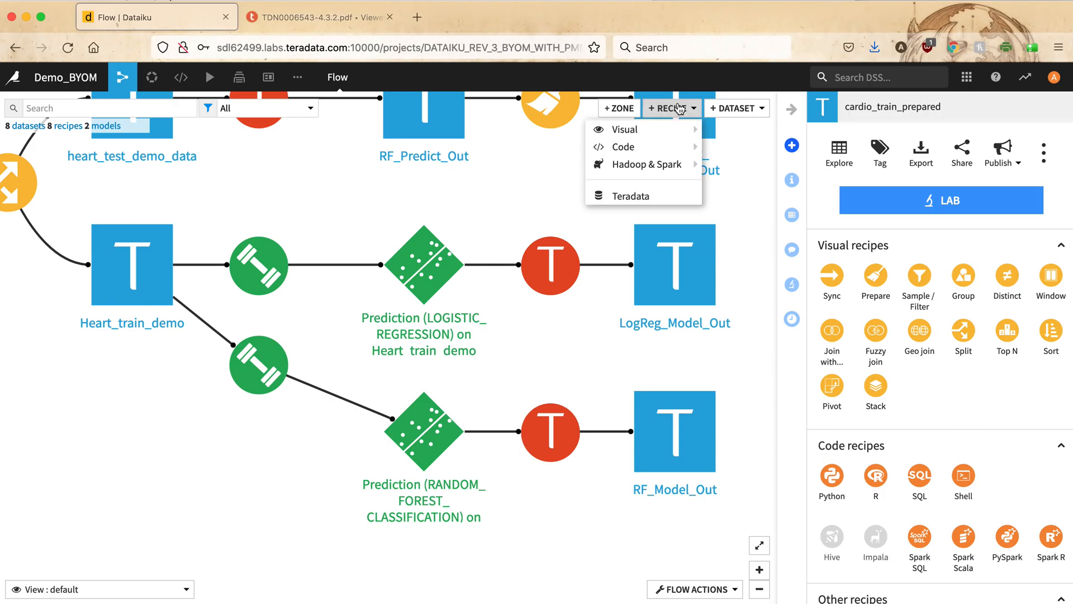
pyautogui.click(651, 195)
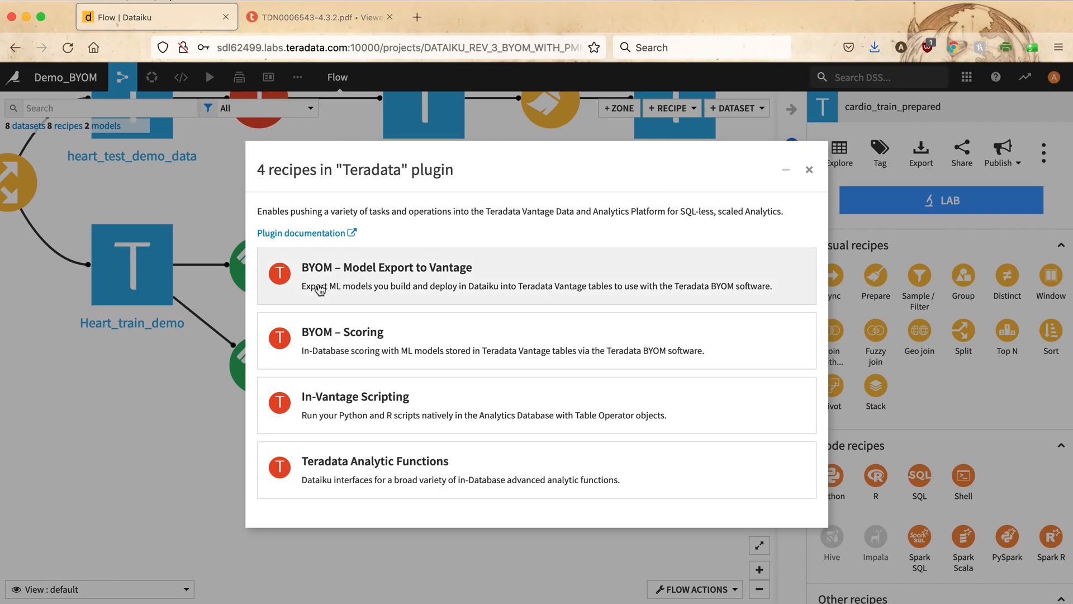
pyautogui.click(389, 287)
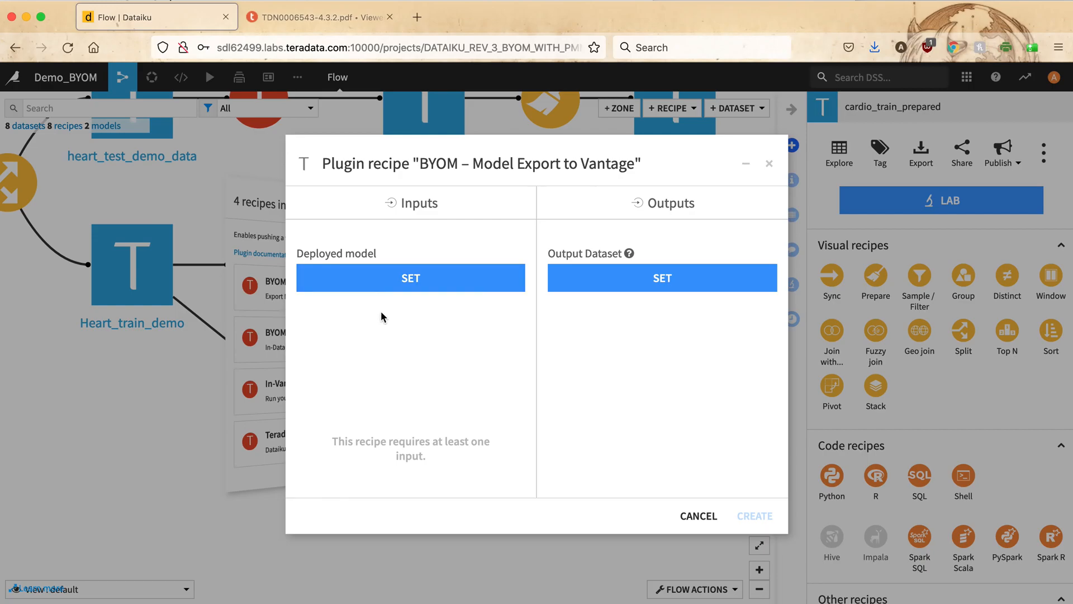
pyautogui.click(699, 515)
pyautogui.click(808, 170)
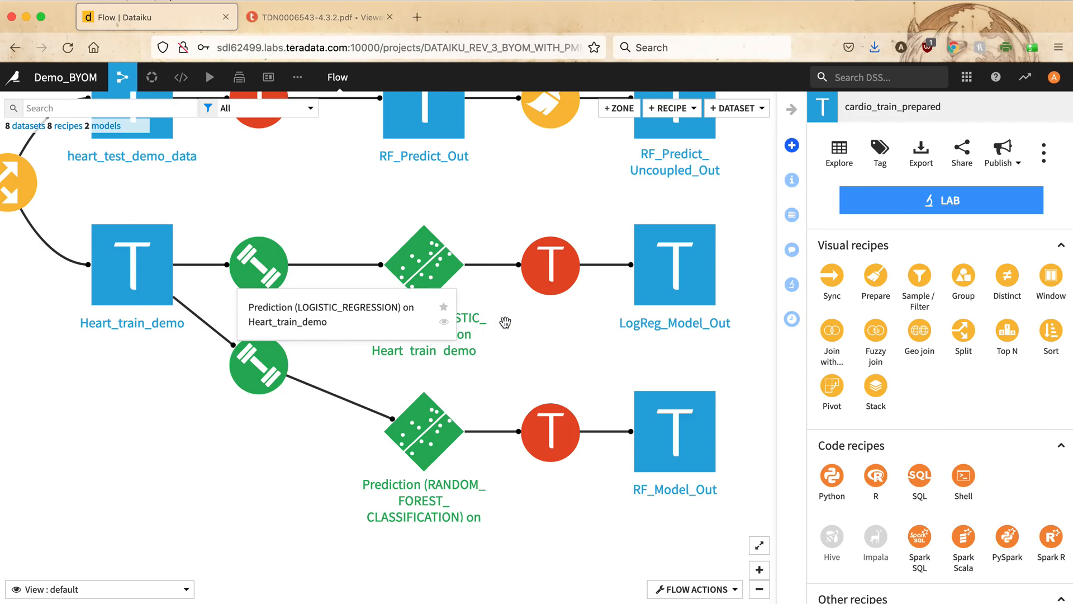
# - Review the logistic regression model's Vantage export recipe settings and its LogReg_Model_Out output dataset, returning to the Flow
pyautogui.doubleClick(551, 264)
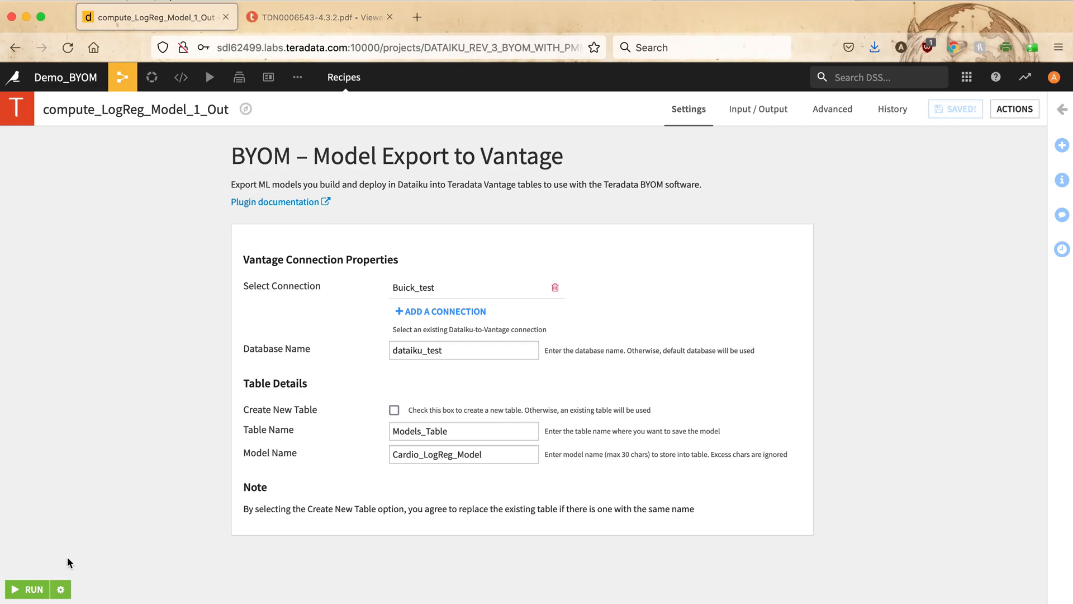
pyautogui.moveTo(123, 76)
pyautogui.click(124, 103)
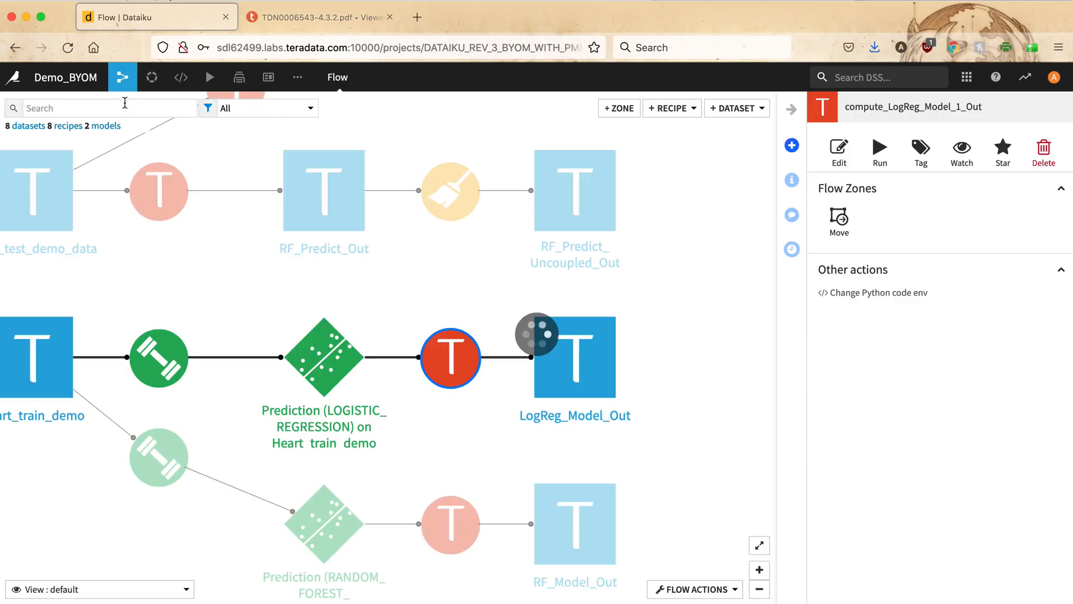
pyautogui.click(687, 378)
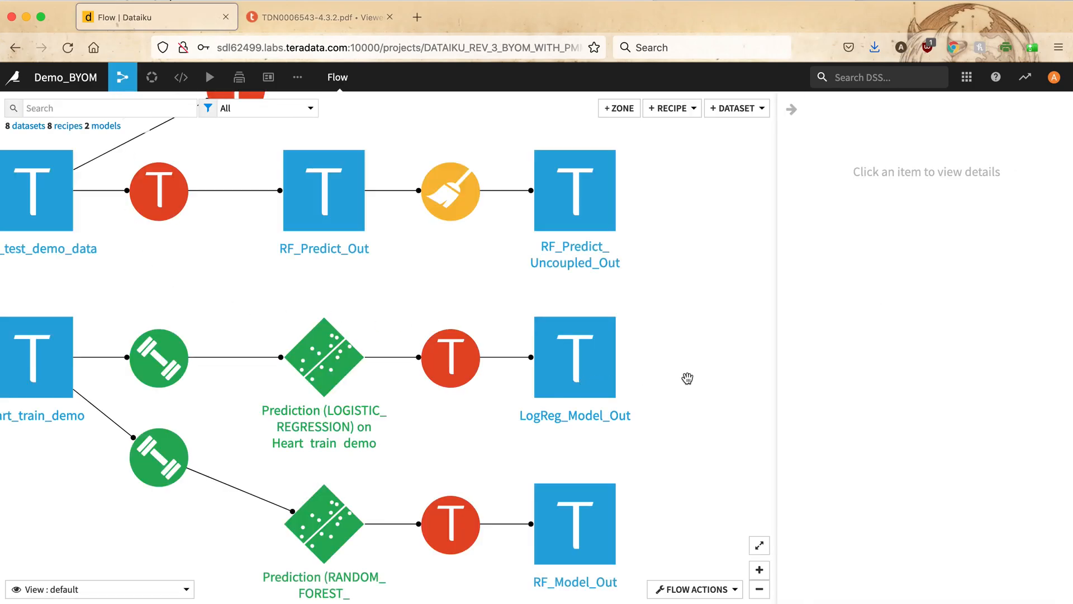
pyautogui.doubleClick(576, 360)
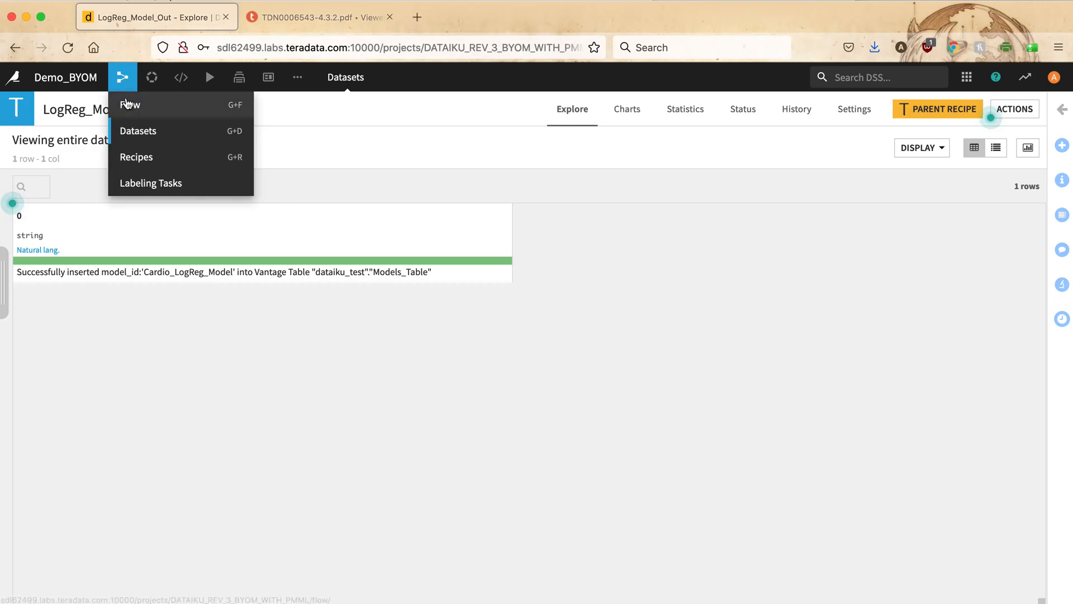
pyautogui.click(129, 102)
pyautogui.click(203, 489)
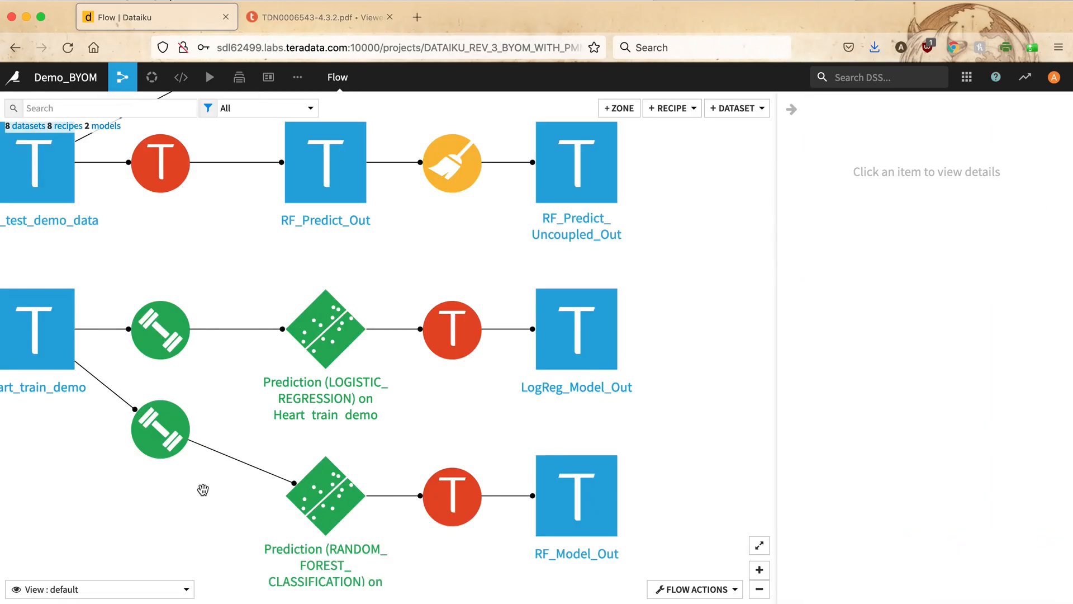
# - Review the random forest model's Vantage export recipe settings and its RF_Model_Out output dataset, returning to the Flow
pyautogui.moveTo(203, 498); pyautogui.dragTo(226, 448)
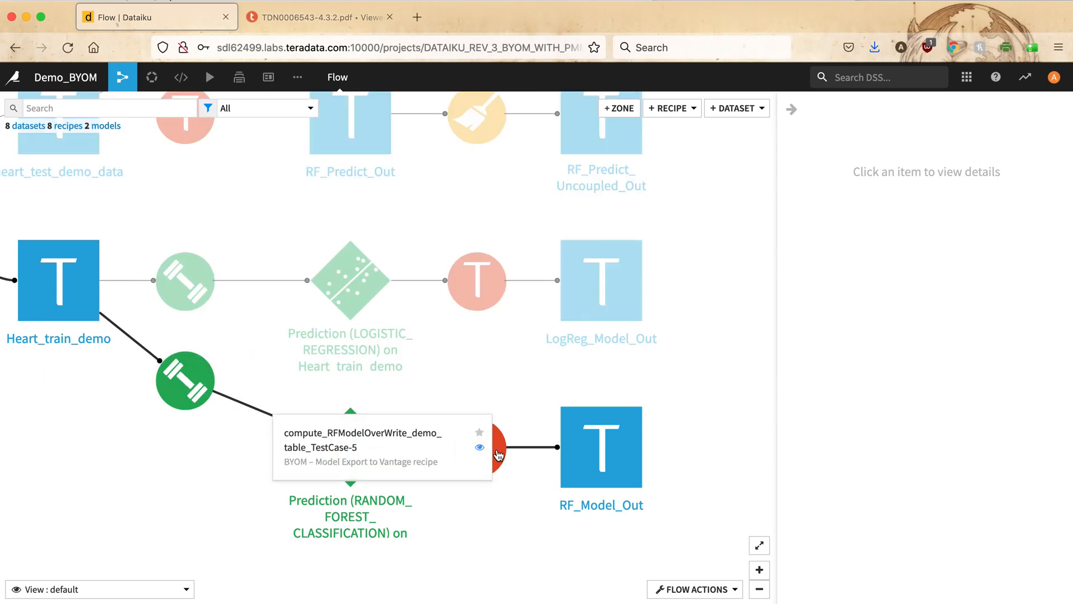
pyautogui.doubleClick(486, 449)
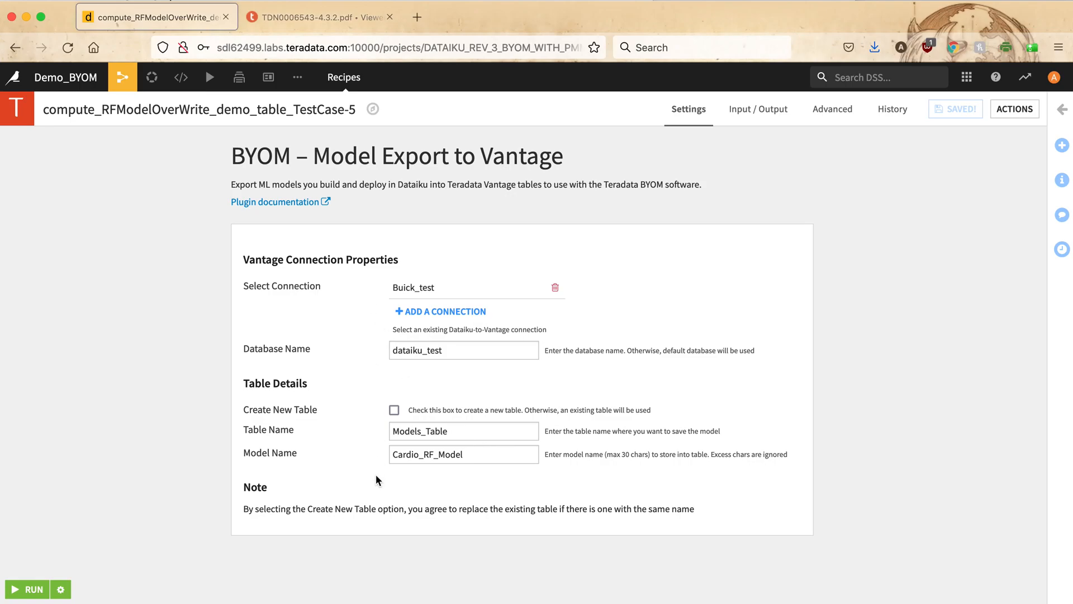
pyautogui.click(123, 76)
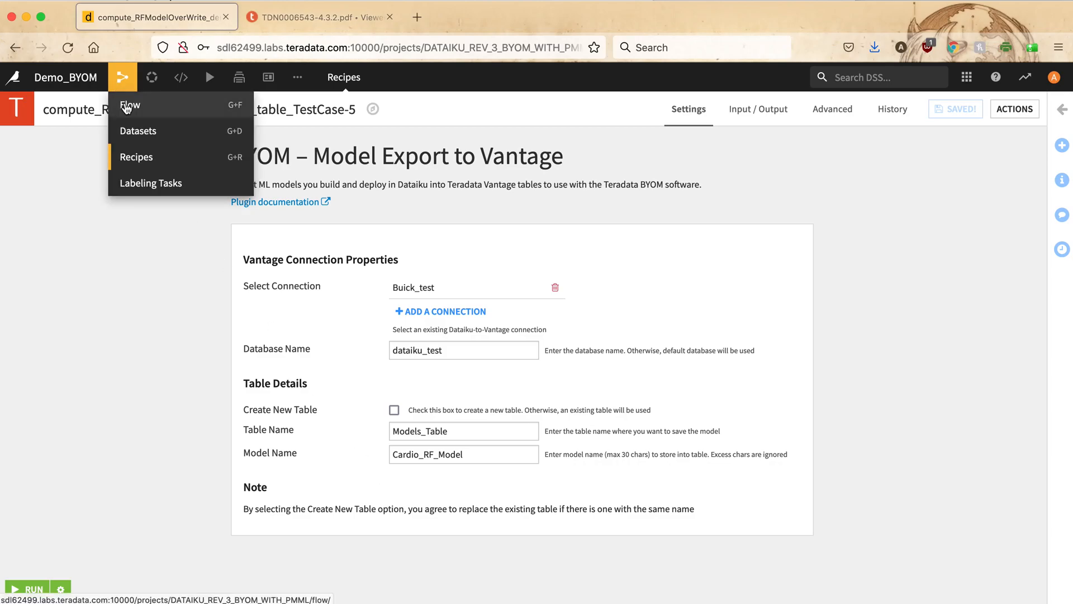
pyautogui.click(125, 105)
pyautogui.doubleClick(568, 445)
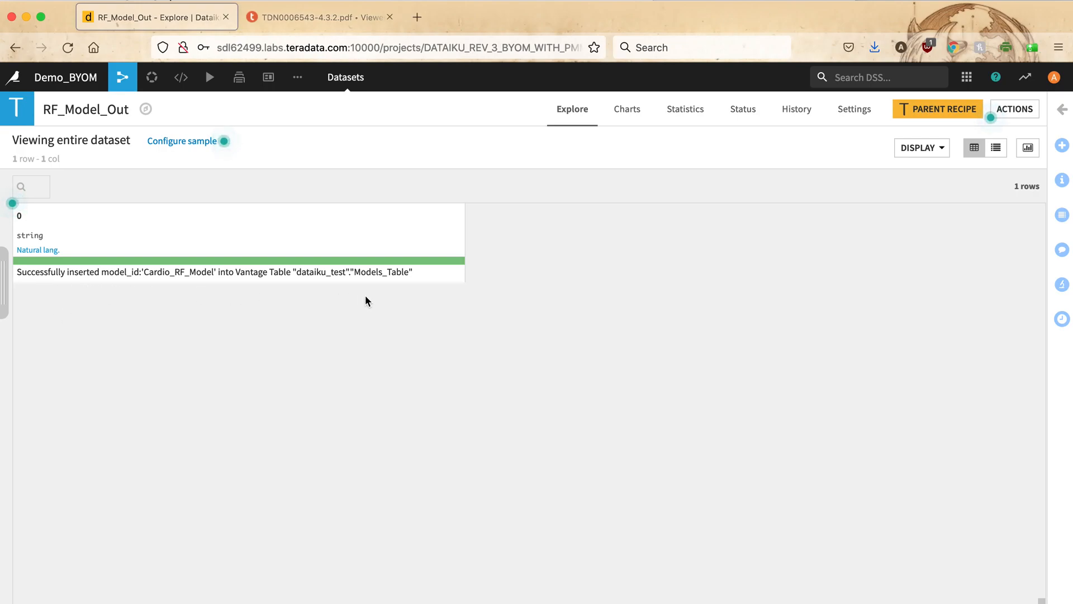
pyautogui.moveTo(116, 83)
pyautogui.click(128, 104)
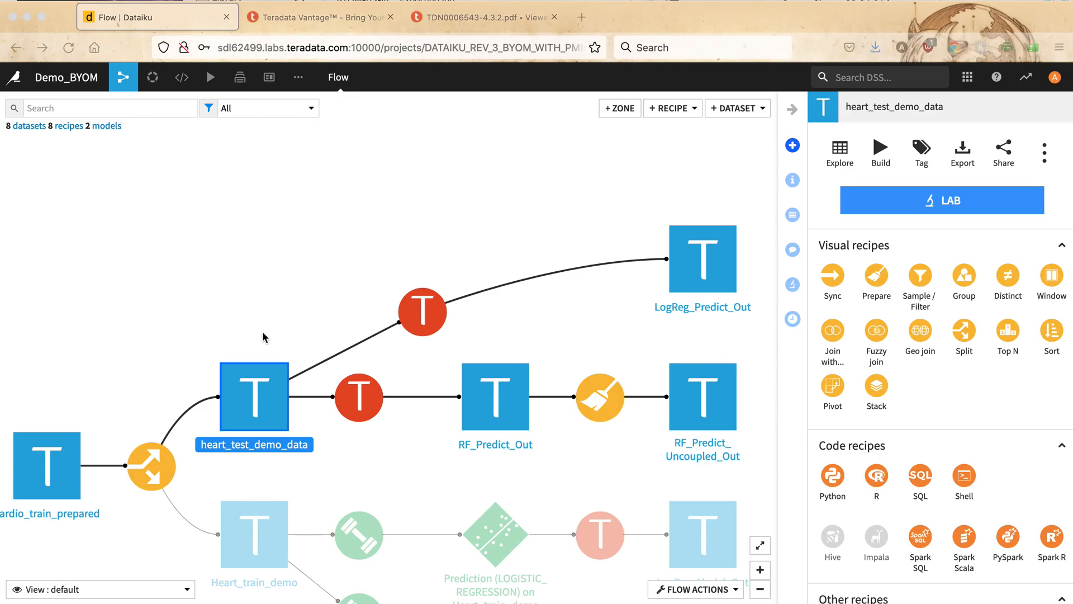
# - Look at the inputs and outputs required by a new BYOM – Scoring recipe without creating it
pyautogui.click(677, 113)
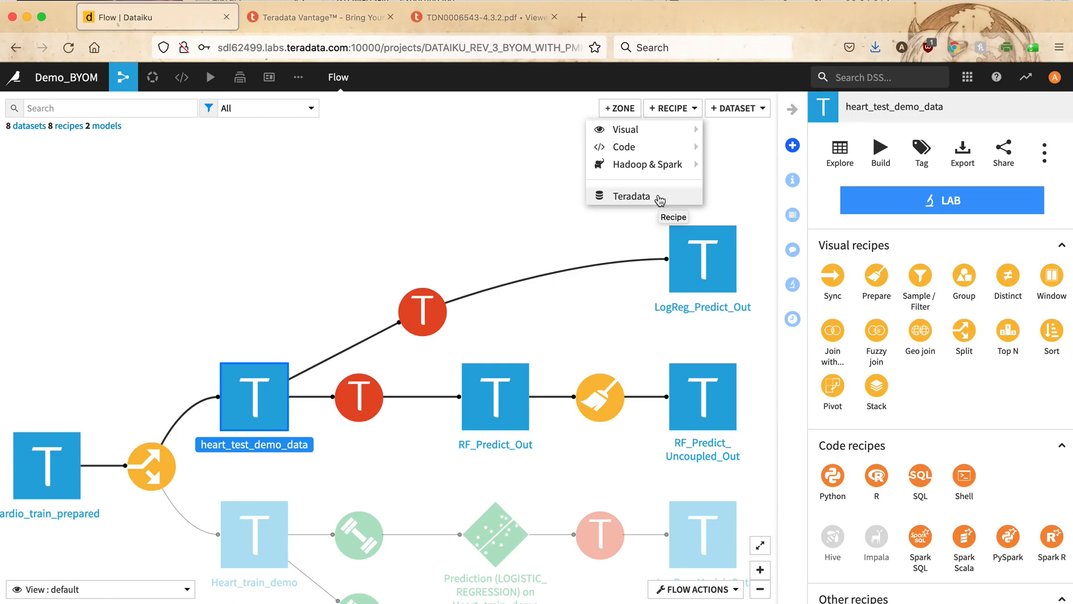
pyautogui.click(632, 195)
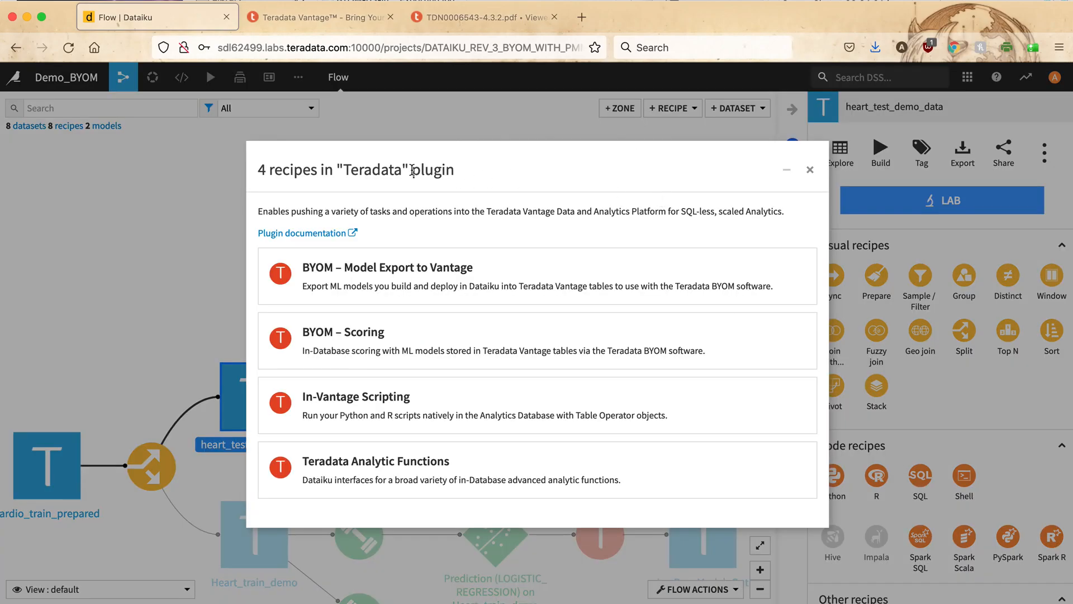
pyautogui.click(399, 340)
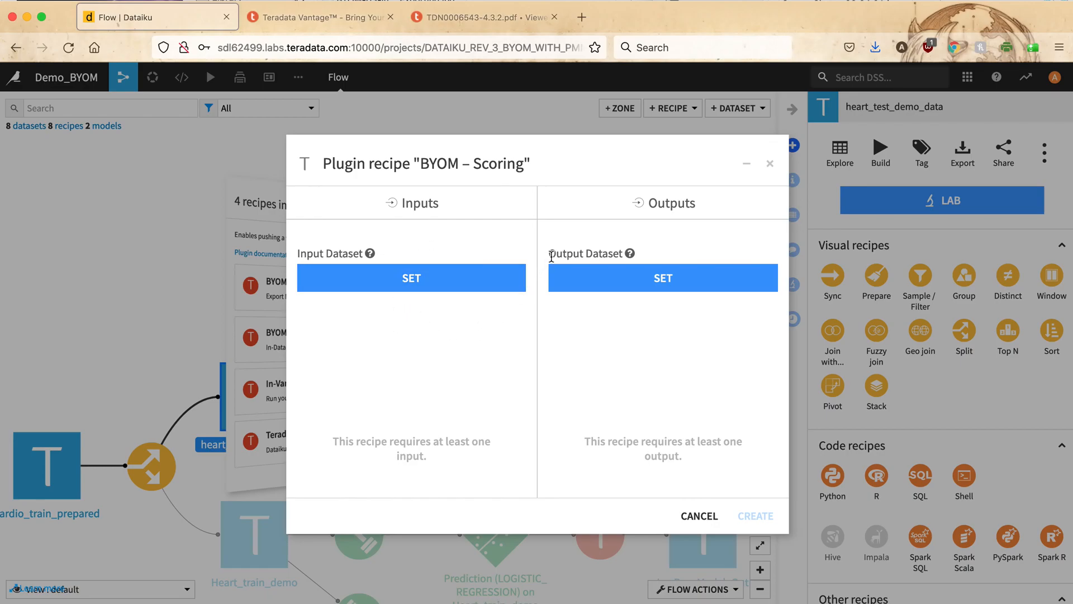
pyautogui.click(688, 516)
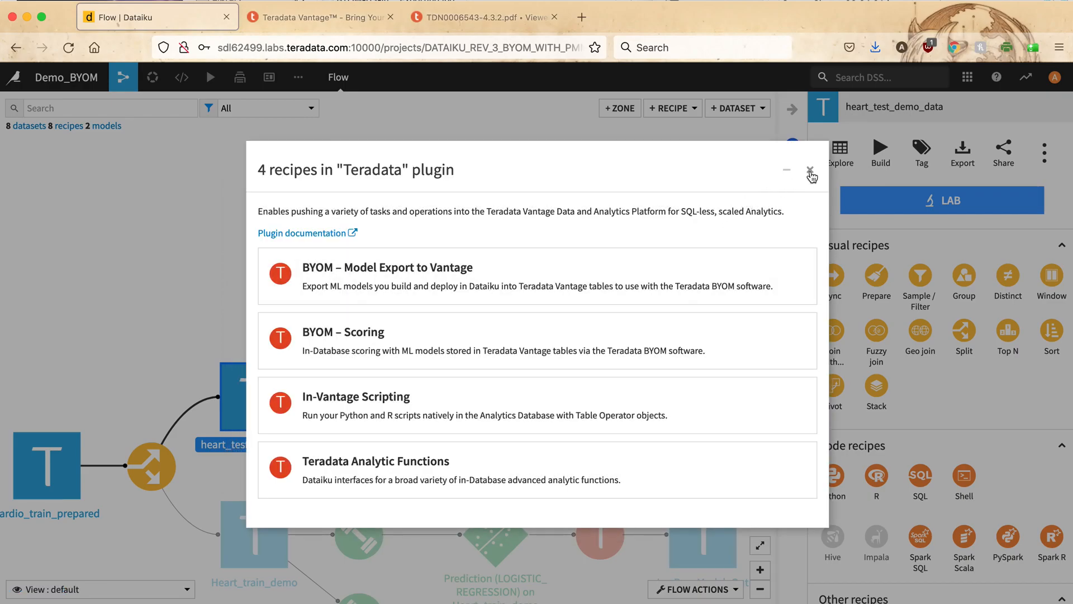
pyautogui.click(811, 174)
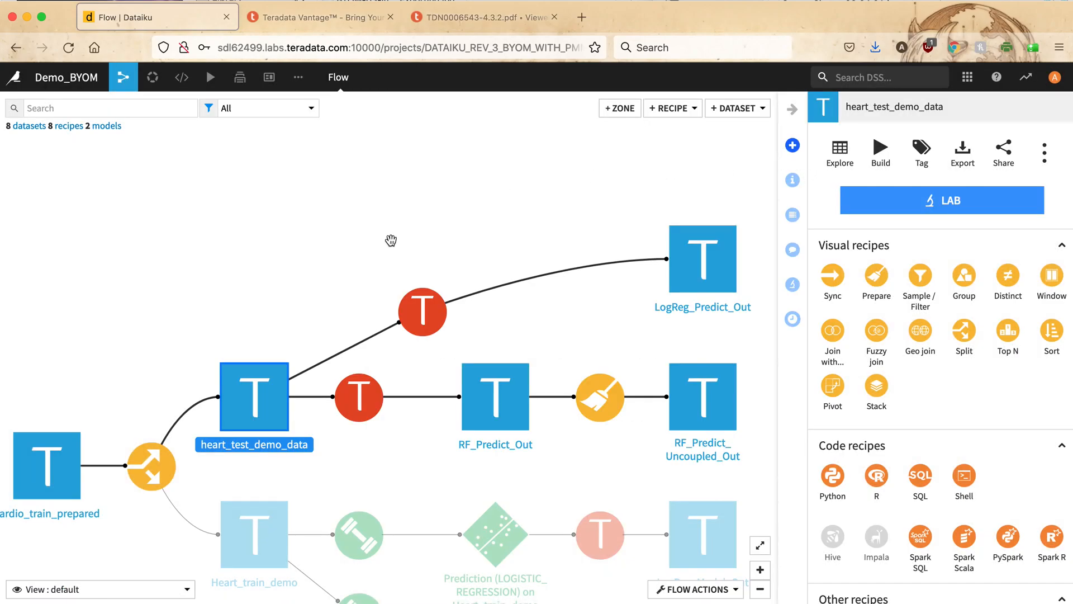
# - Open the scoring recipe that produces LogReg_Predict_Out and check the available scoring model types, keeping PMML
pyautogui.moveTo(421, 244); pyautogui.dragTo(377, 263)
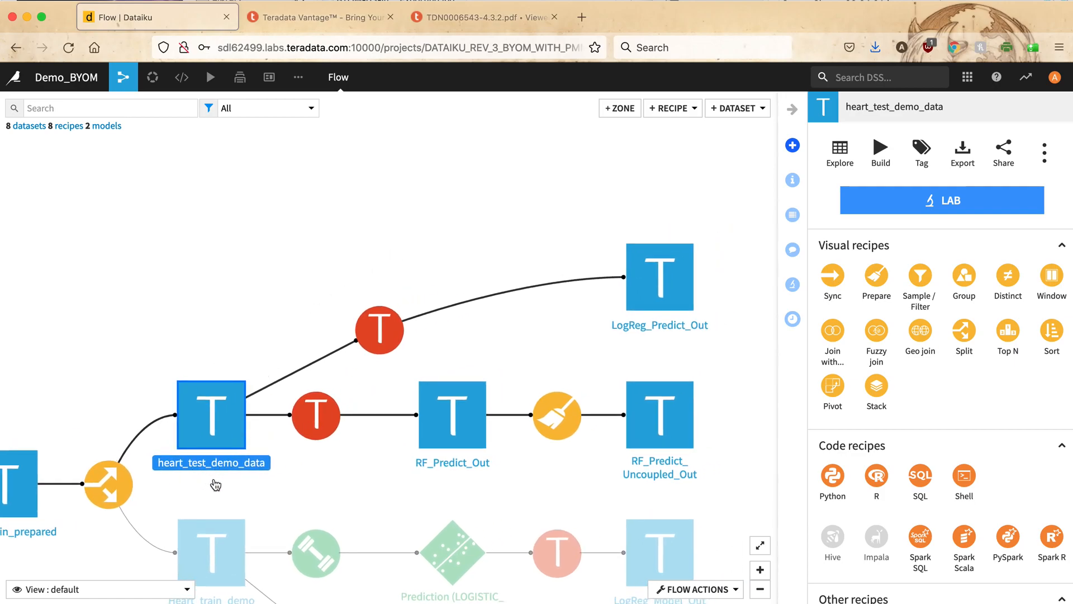
pyautogui.doubleClick(379, 337)
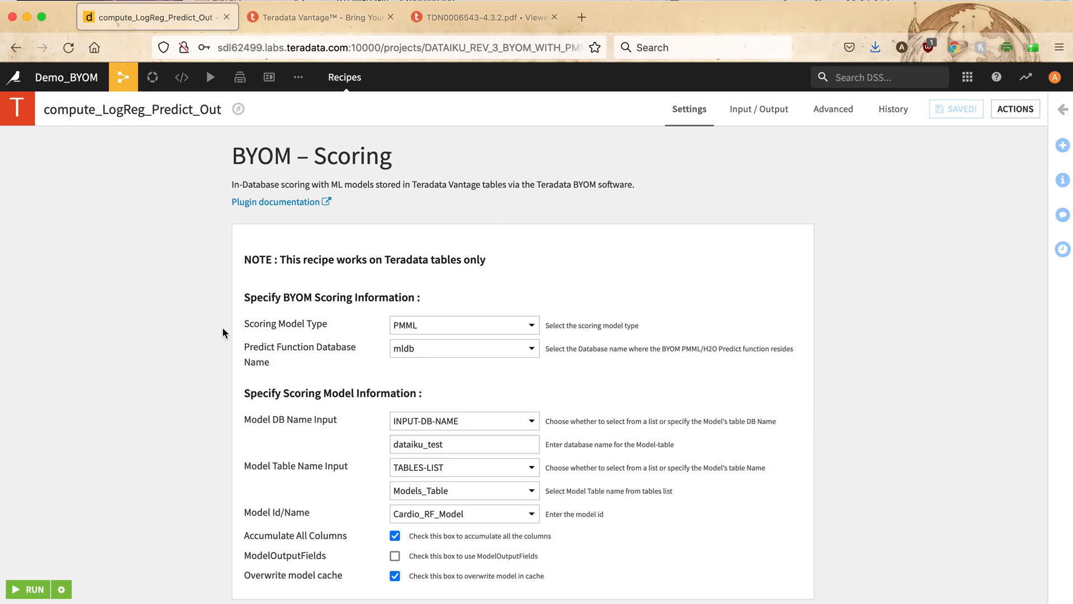
pyautogui.click(529, 326)
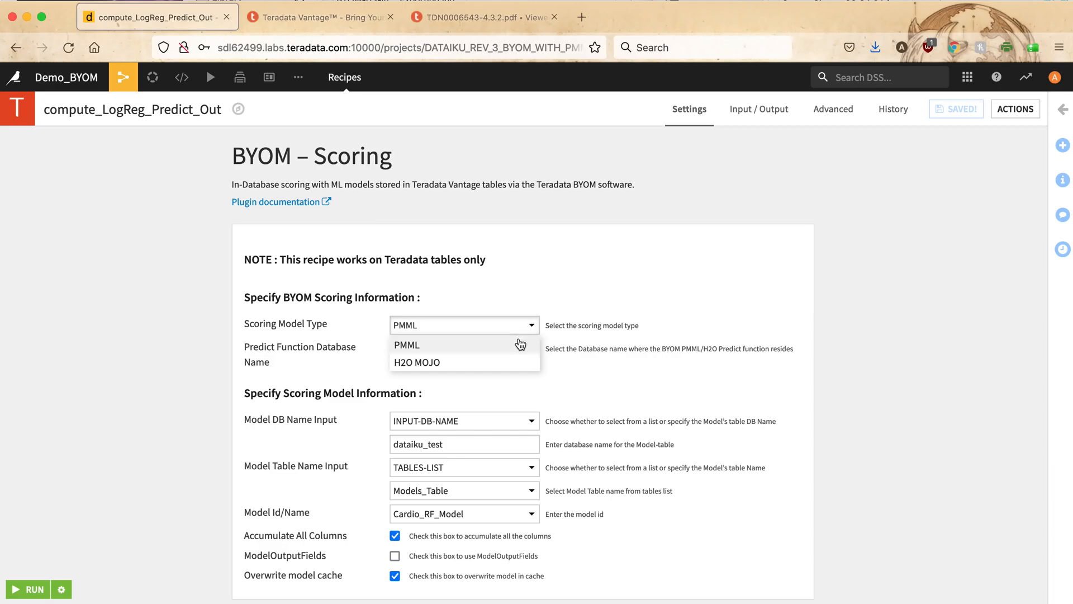
pyautogui.click(485, 331)
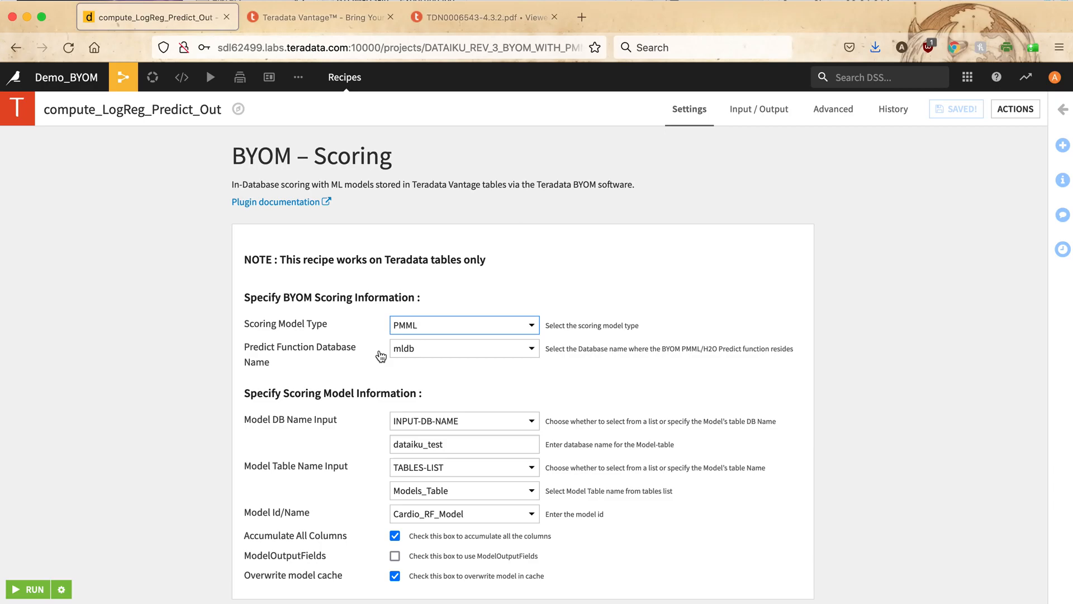
# - Try the INPUT-DB-NAME option for the predict function database, and set it back to mldb
pyautogui.click(411, 352)
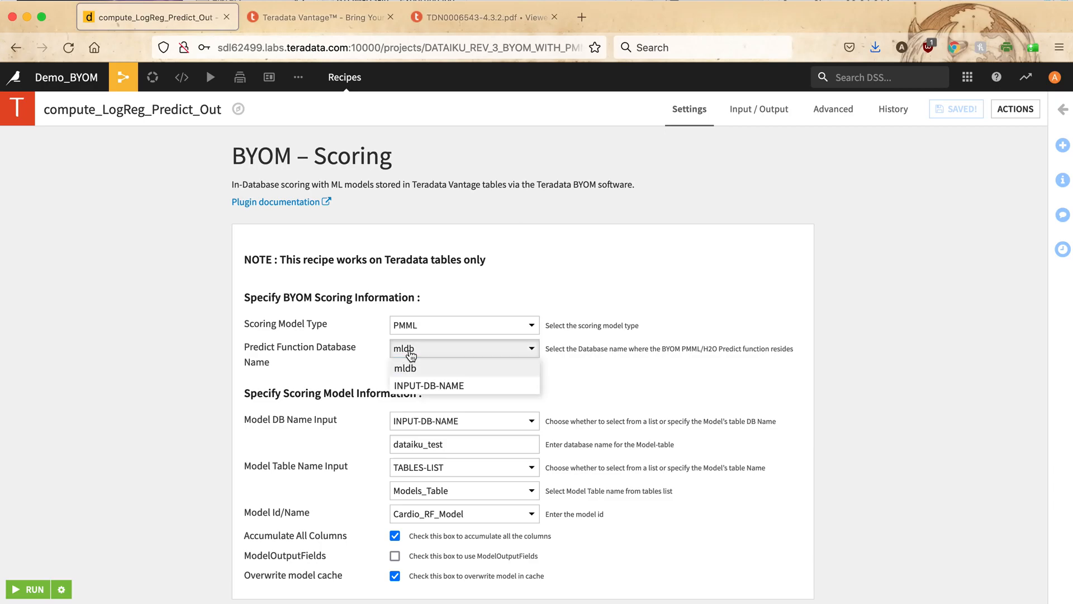
pyautogui.click(475, 385)
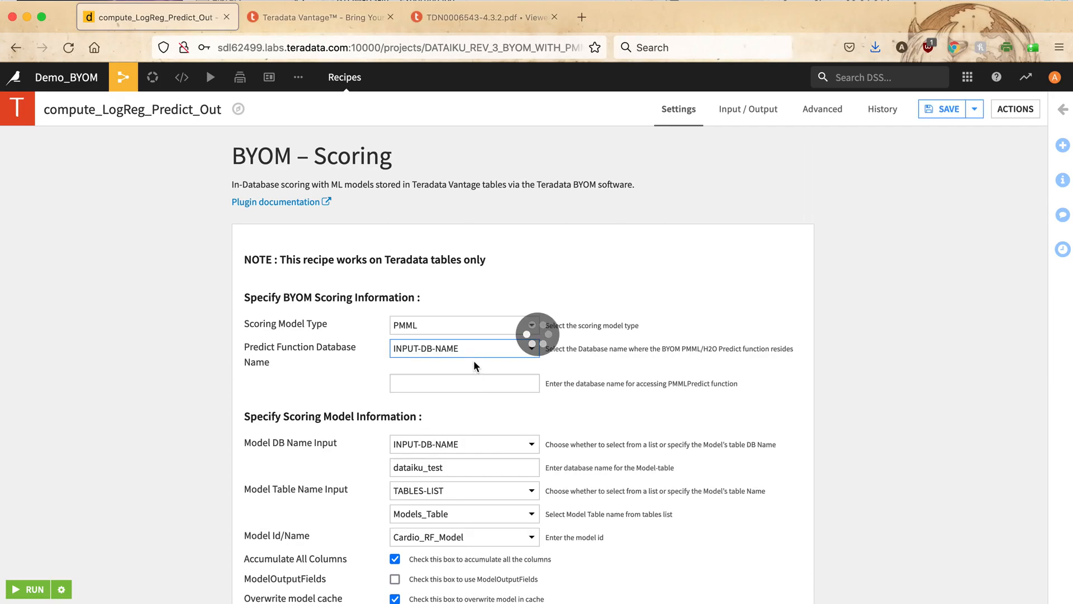
pyautogui.click(419, 384)
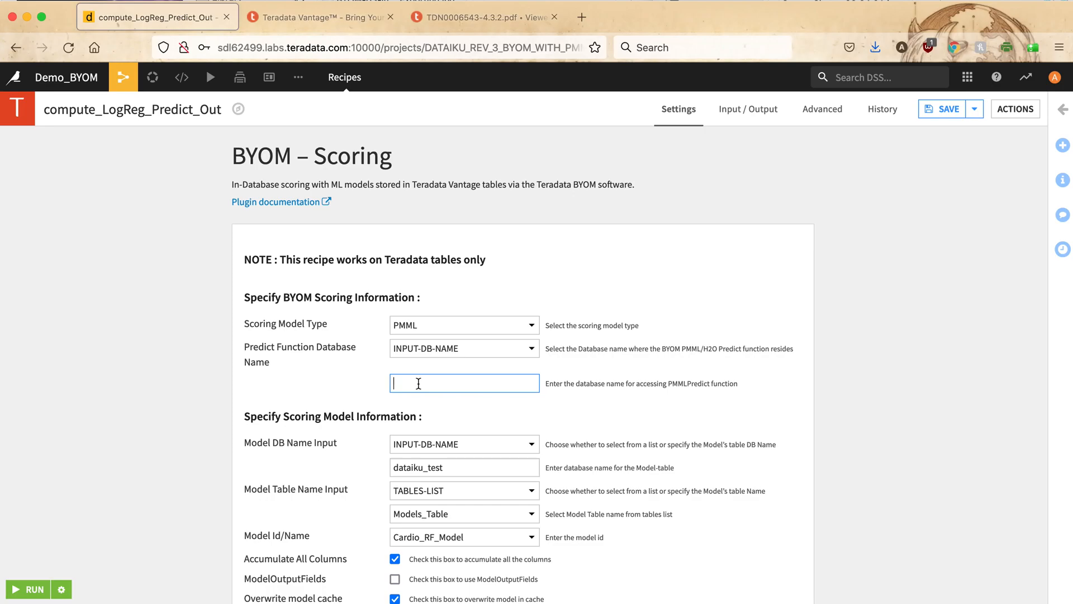
pyautogui.click(439, 349)
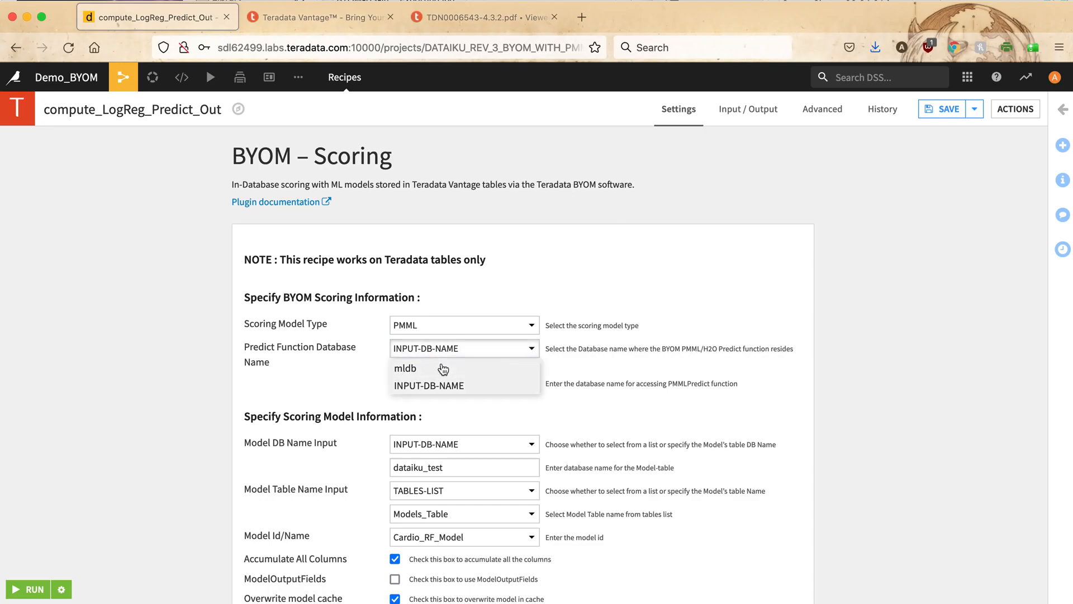
pyautogui.click(440, 364)
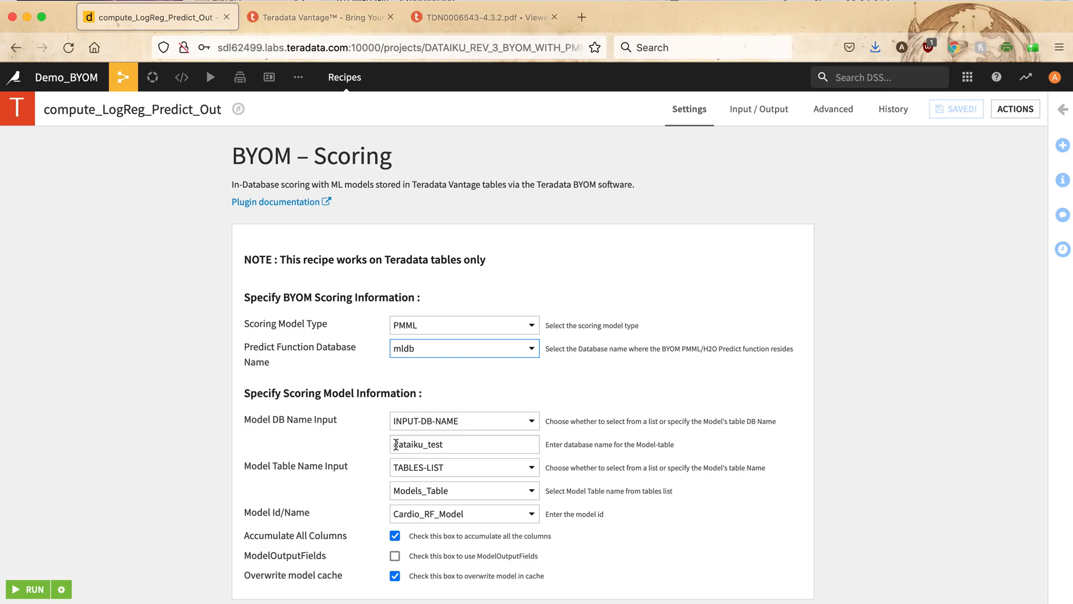
# - Review the choices for specifying the model database name and the model table name, keeping INPUT-DB-NAME and TABLES-LIST
pyautogui.click(457, 441)
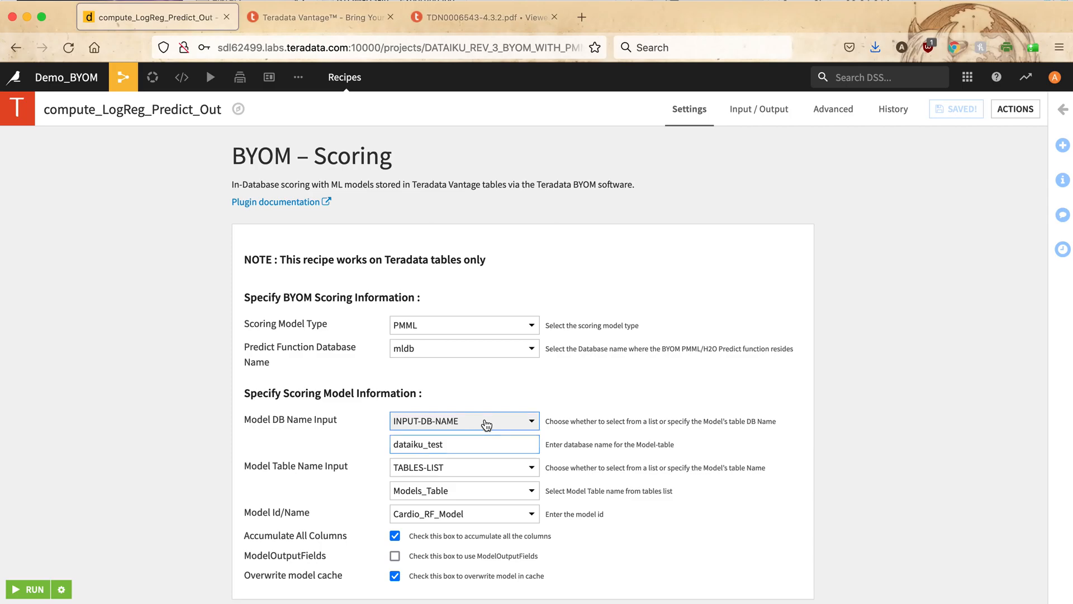
pyautogui.click(457, 421)
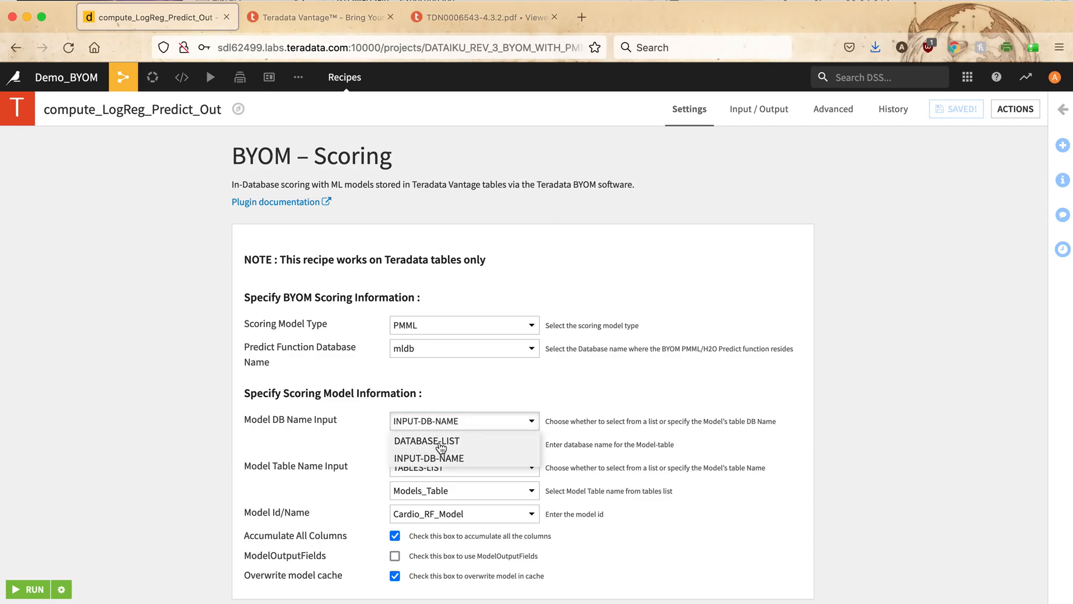
pyautogui.click(555, 449)
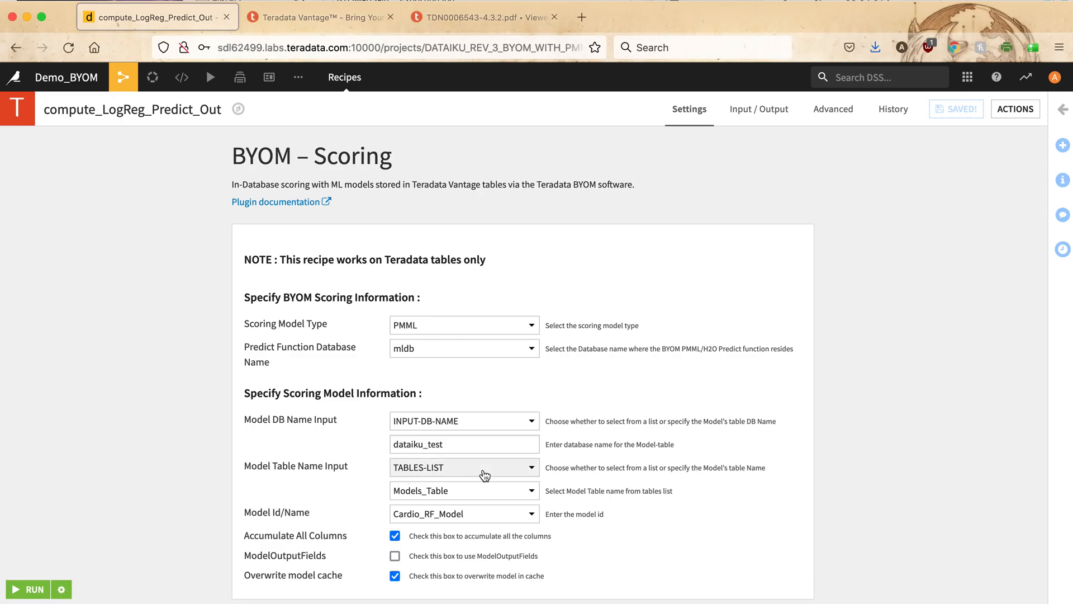
pyautogui.click(533, 472)
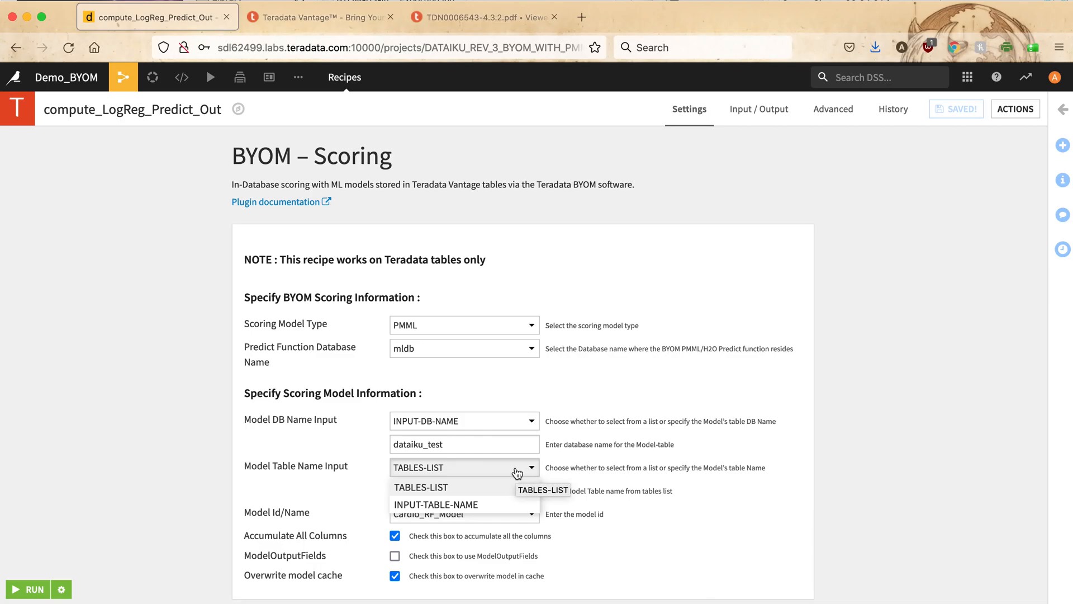
pyautogui.click(446, 472)
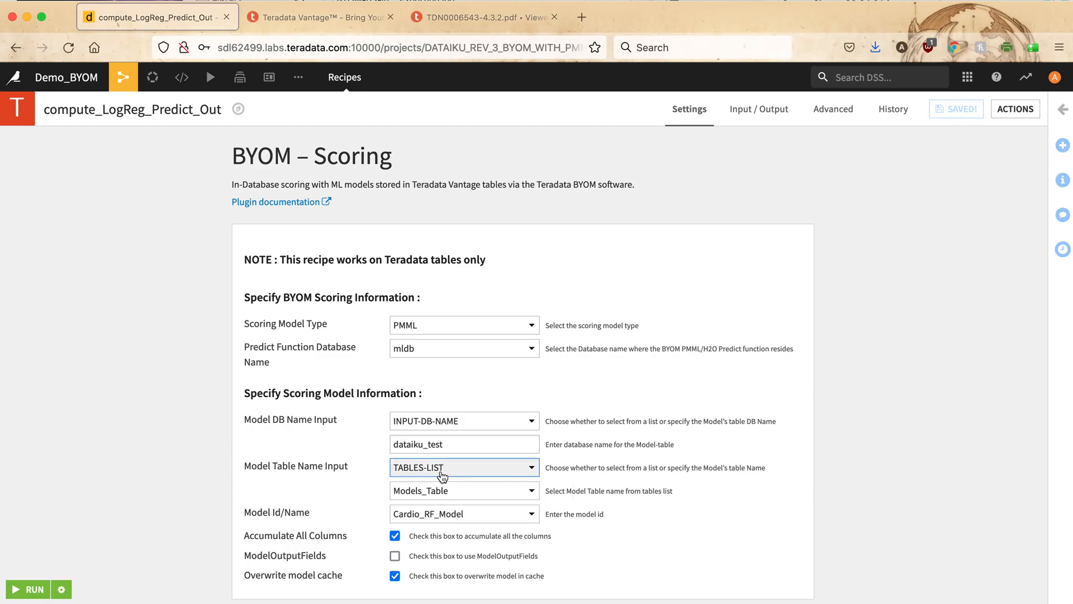
# - Browse the list of tables available as the model table, keeping Models_Table selected
pyautogui.click(532, 494)
pyautogui.scroll(2, 498, 277)
pyautogui.scroll(-4, 498, 275)
pyautogui.scroll(4, 497, 276)
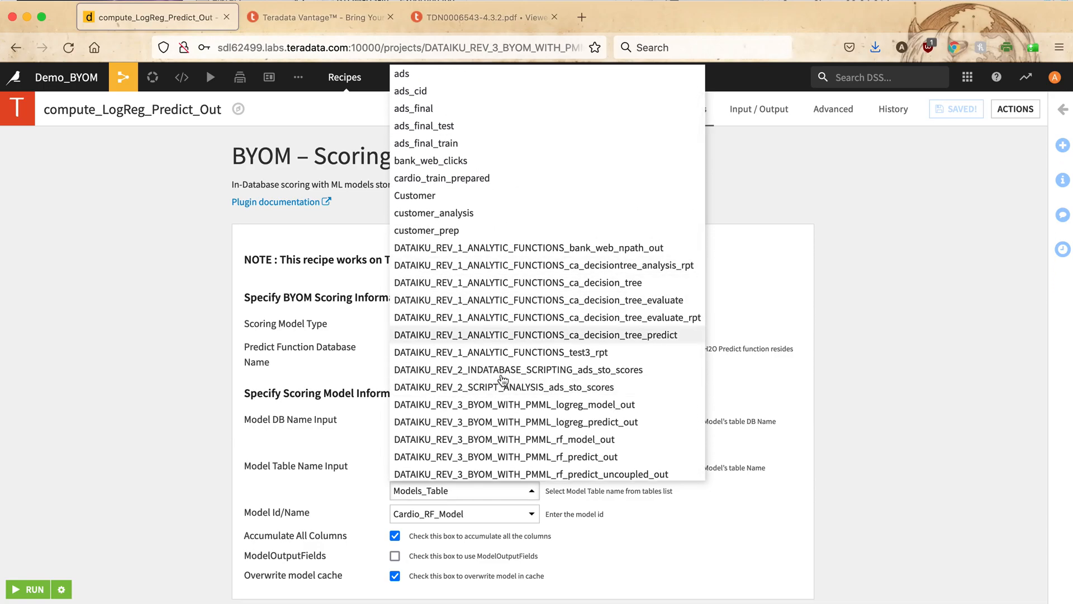
pyautogui.click(467, 492)
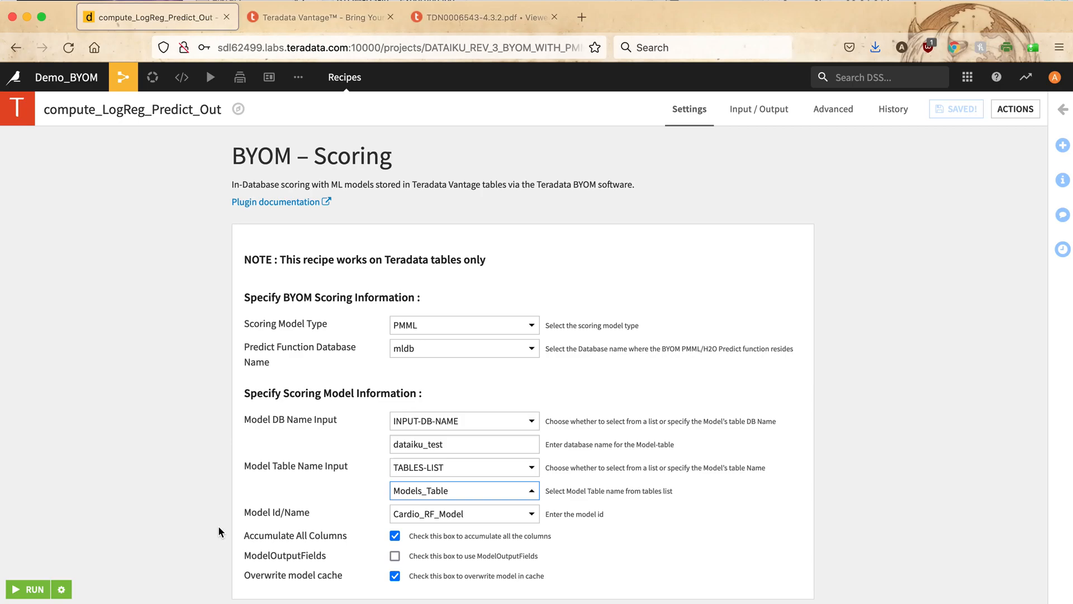
# - Turn off Accumulate All Columns to see the specific-column option, re-enable it and save the recipe
pyautogui.click(395, 536)
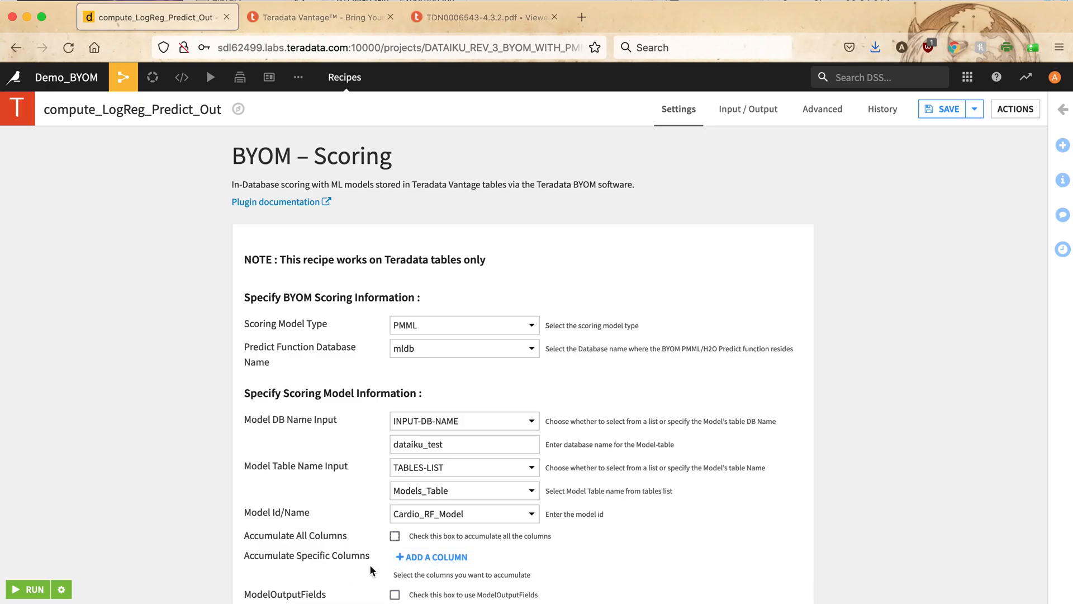
pyautogui.click(395, 535)
pyautogui.press('super+s')
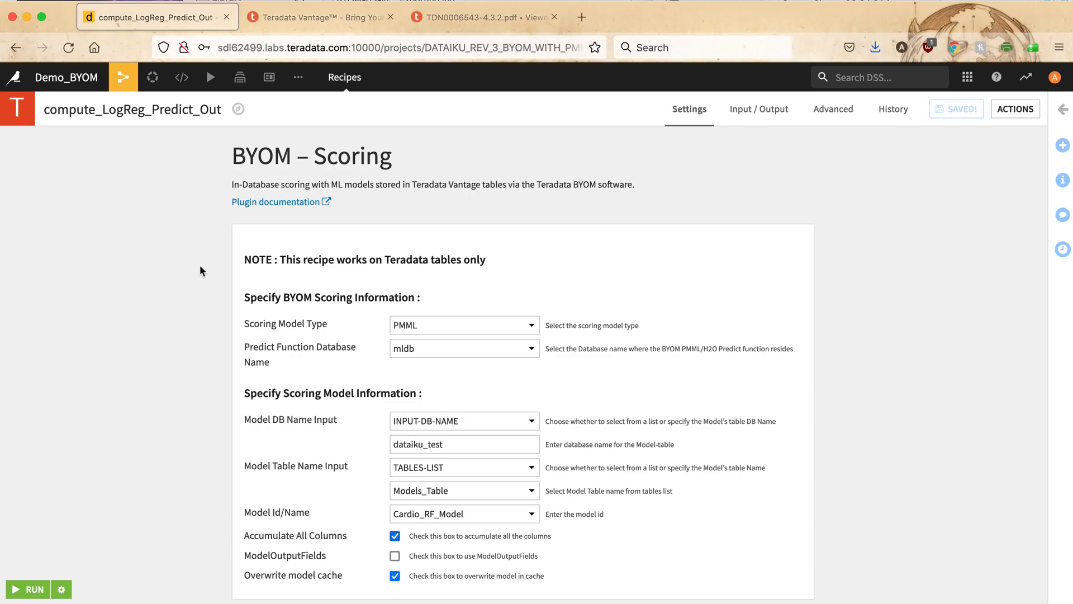
# - Consult the Teradata Vantage Bring Your Own Model User Guide in the browser, and return to the Dataiku Flow
pyautogui.click(298, 16)
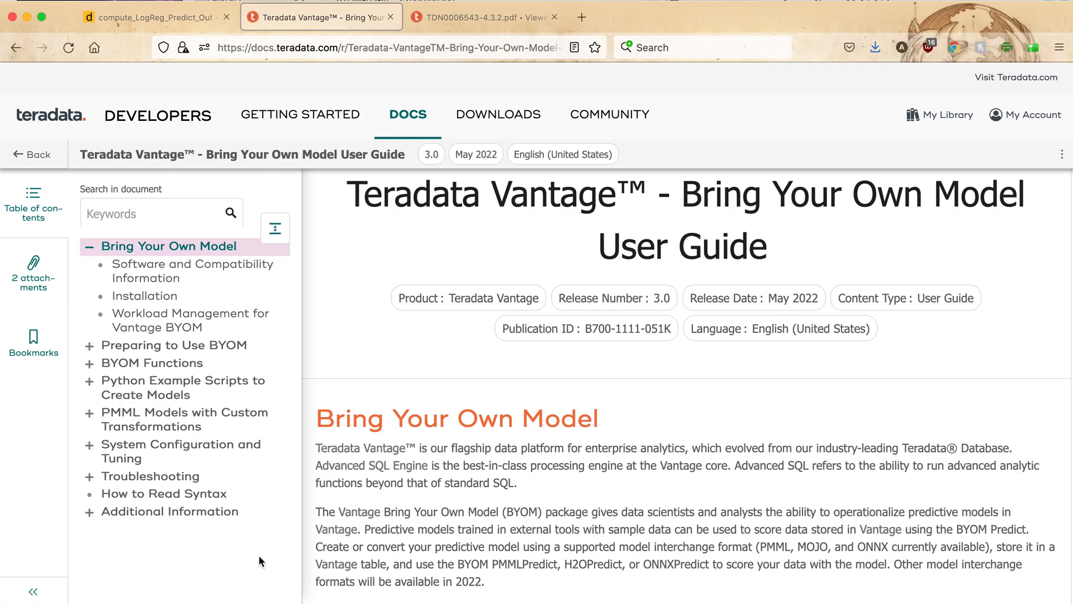
pyautogui.click(164, 15)
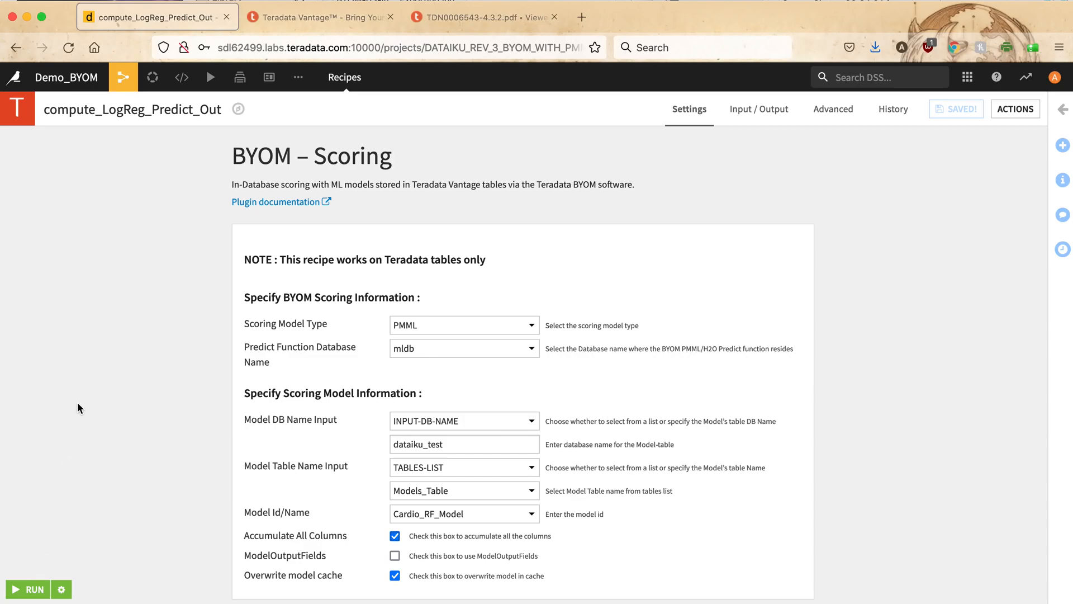
pyautogui.moveTo(123, 78)
pyautogui.click(129, 101)
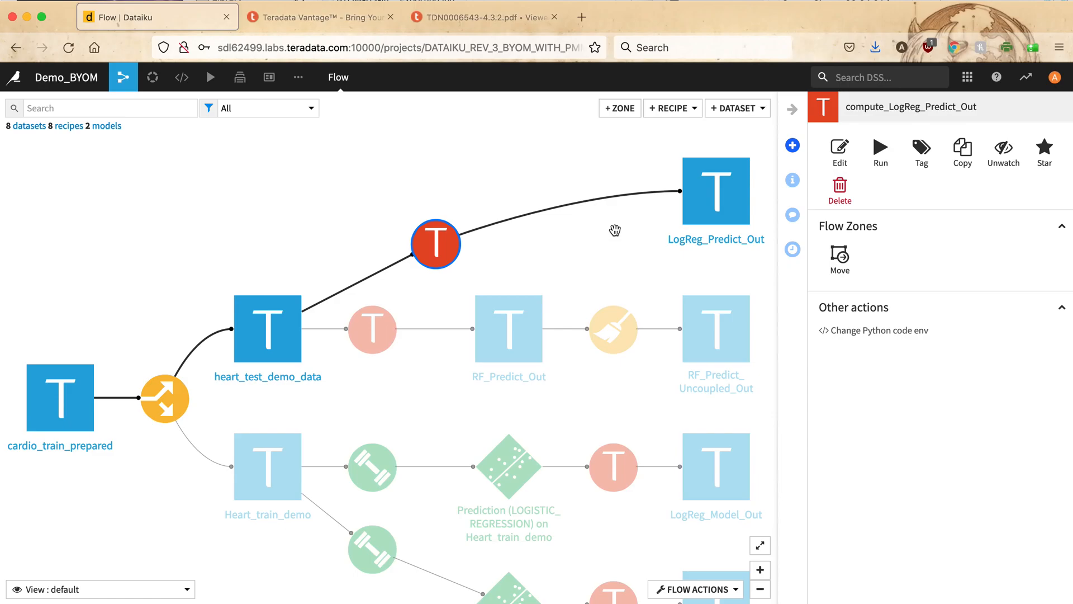
# - Open the LogReg_Predict_Out dataset, examine its columns through prediction and json_report, and return to the Flow
pyautogui.doubleClick(717, 194)
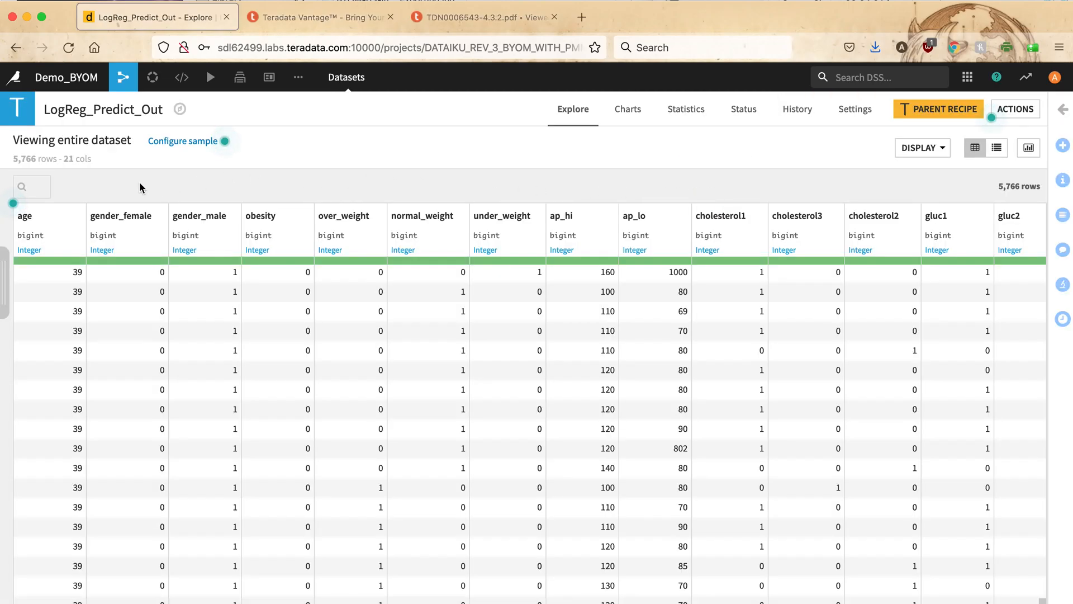
pyautogui.click(210, 317)
pyautogui.hscroll(10, 210, 317)
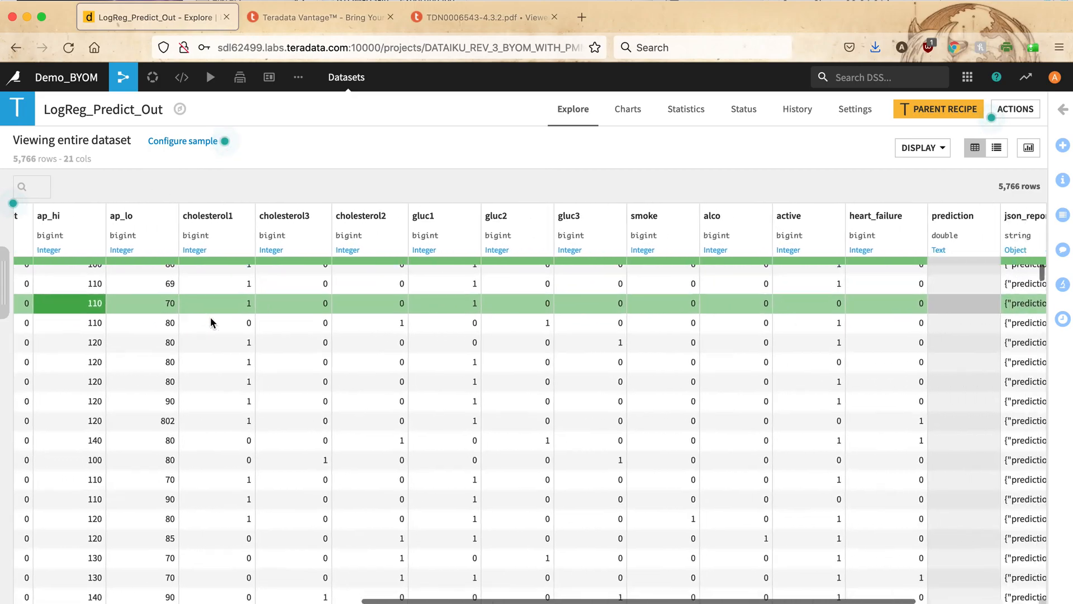
pyautogui.hscroll(5, 210, 317)
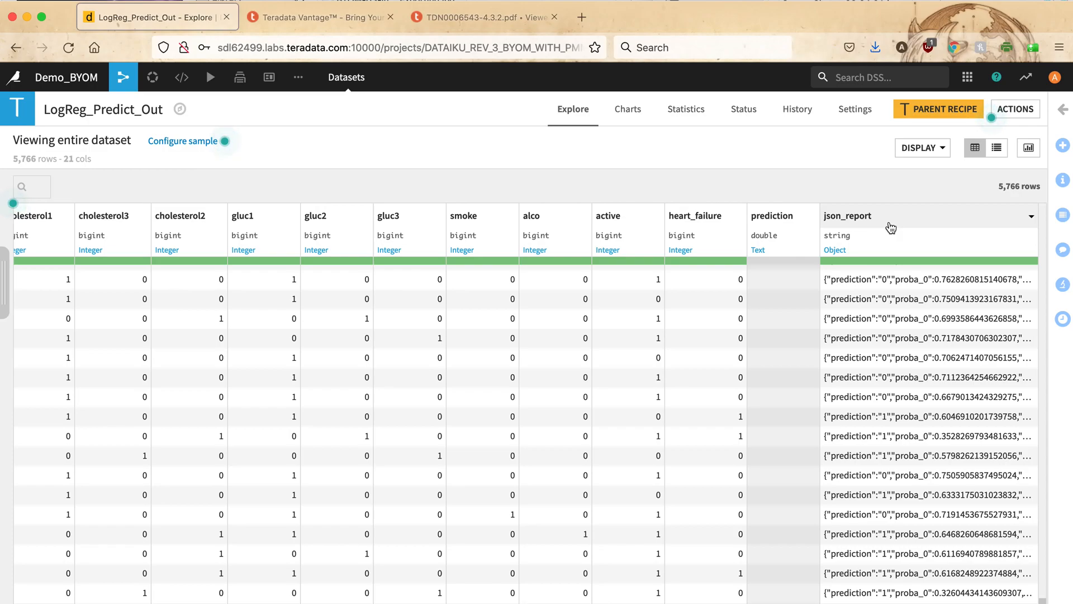
pyautogui.click(822, 281)
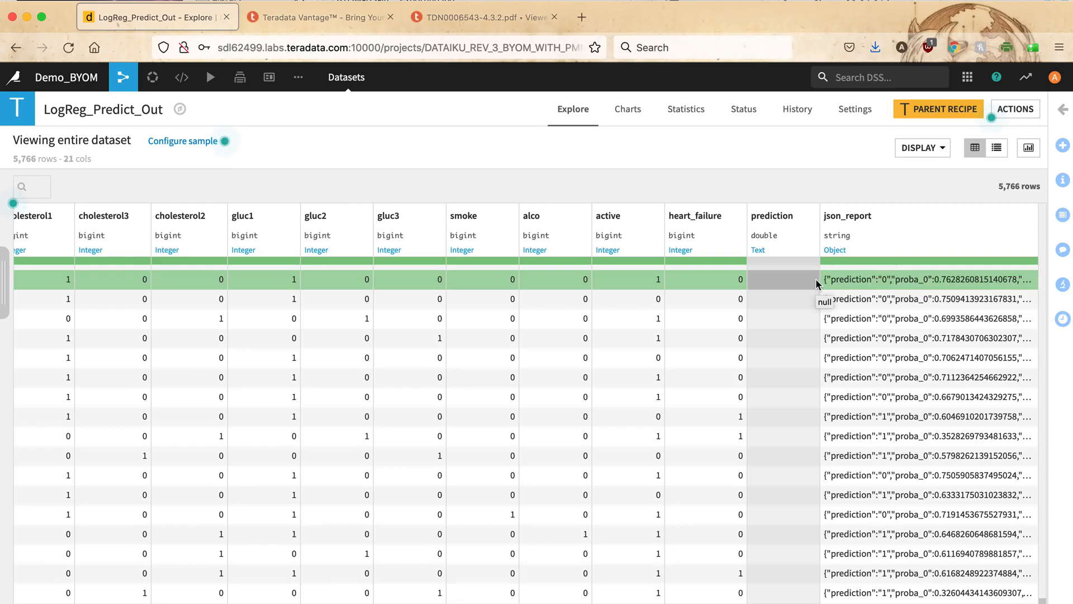
pyautogui.click(825, 281)
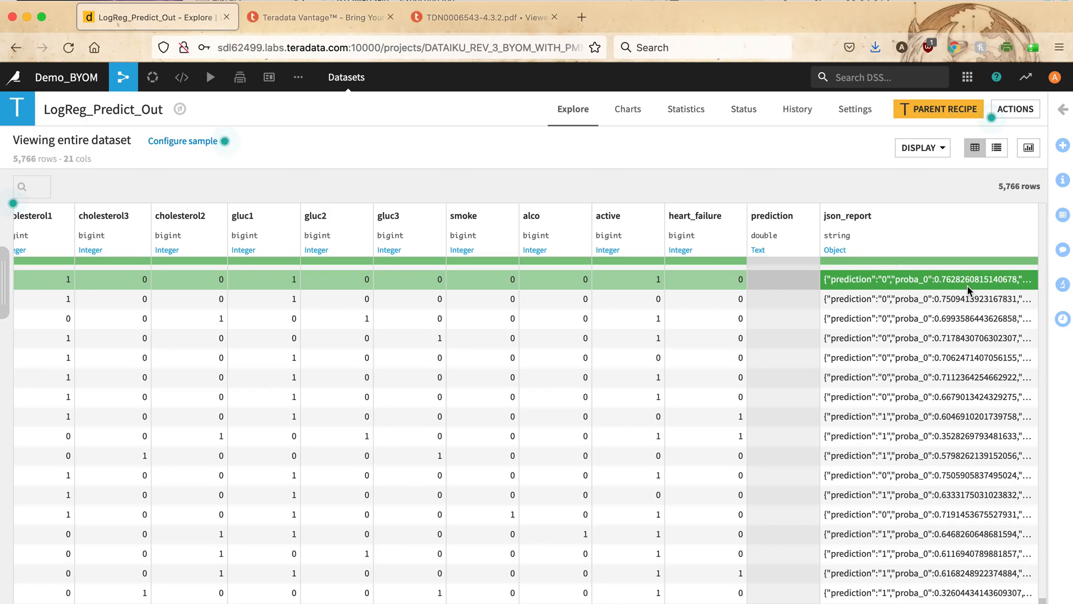
pyautogui.click(123, 77)
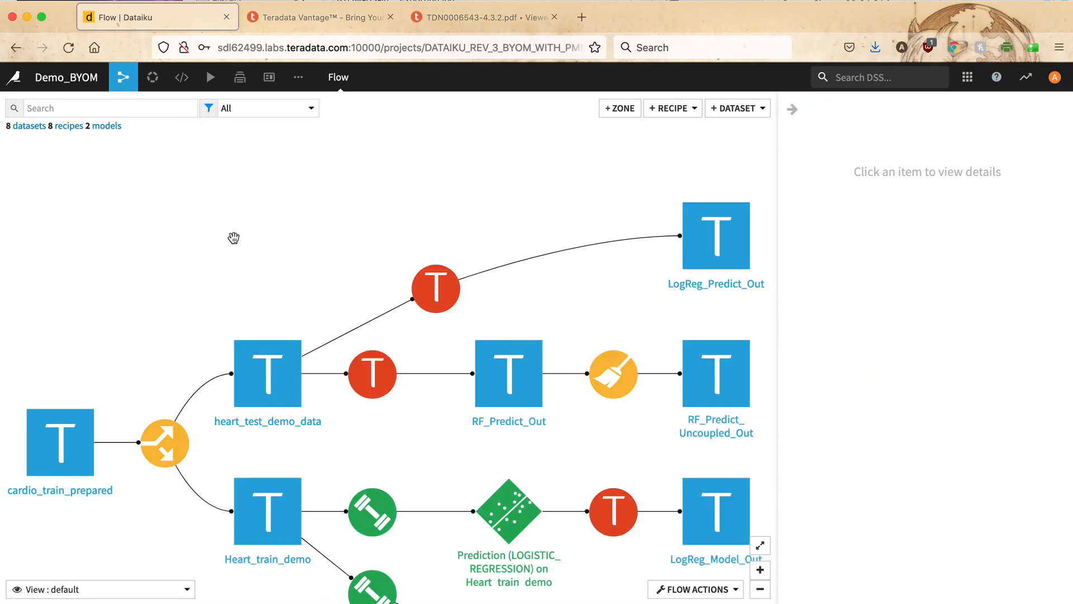
# - Select heart_test_demo_data in the Flow and examine its logistic regression and random forest scoring branches
pyautogui.click(695, 264)
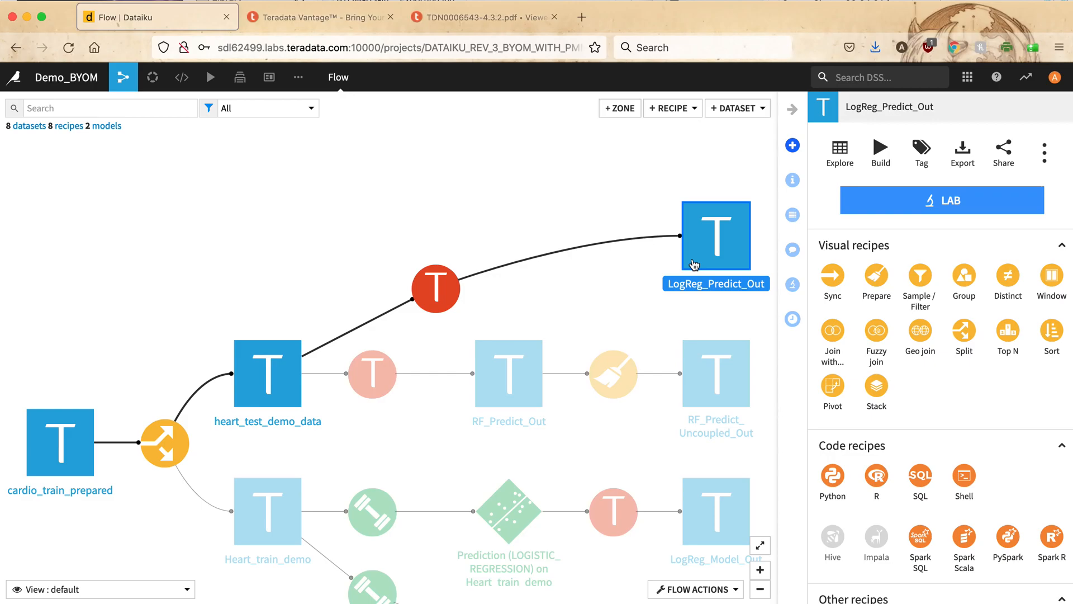
pyautogui.click(591, 279)
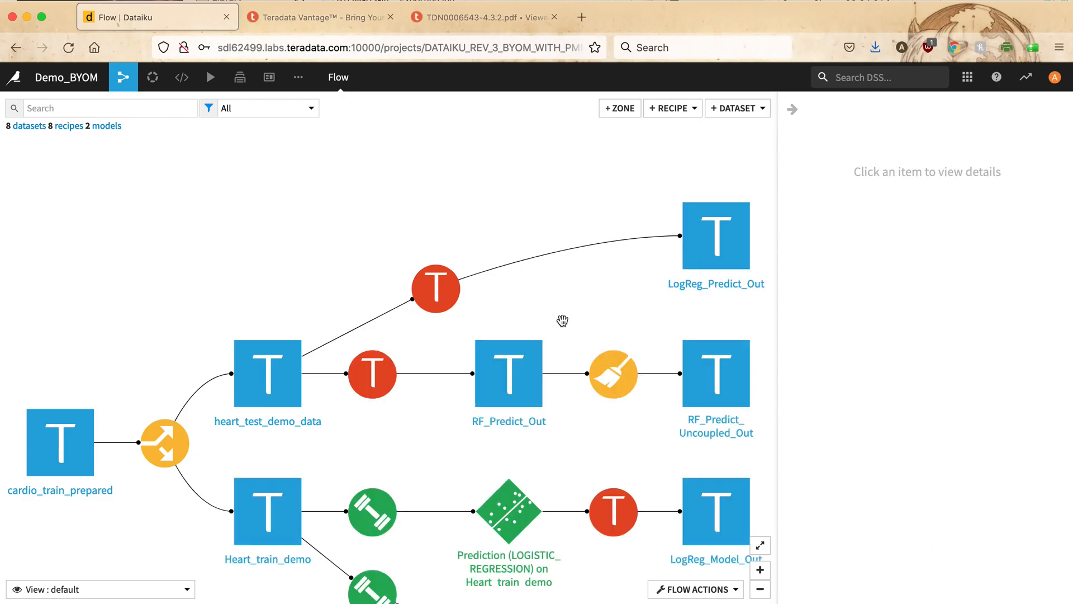
pyautogui.click(257, 386)
pyautogui.moveTo(433, 431); pyautogui.dragTo(320, 424)
pyautogui.scroll(1, 319, 424)
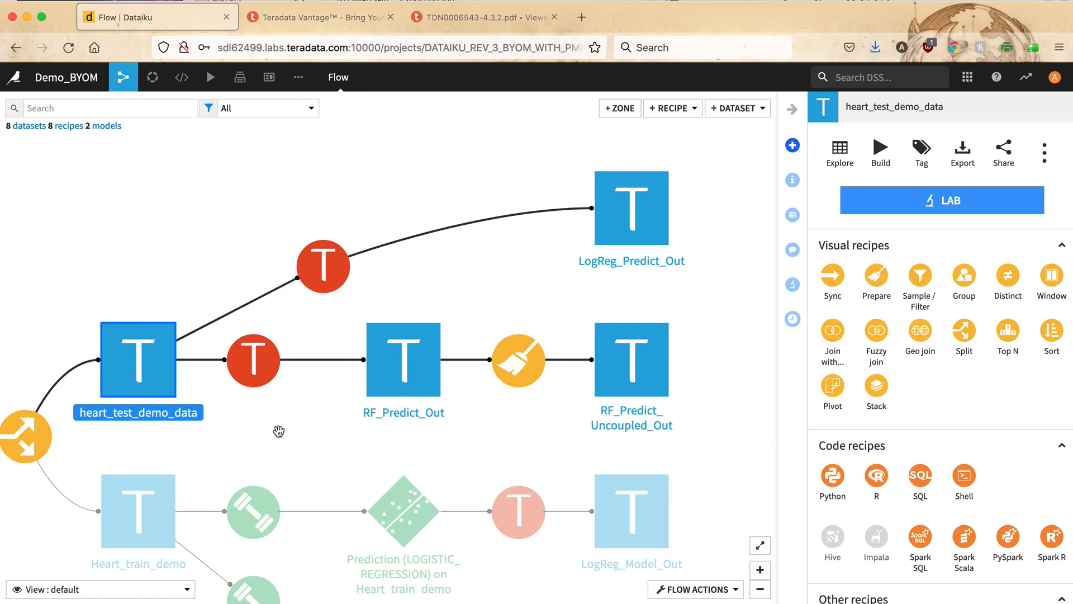
# - Open the RF_Predict_Out dataset, examine its prediction and json_report columns, and return to the Flow
pyautogui.doubleClick(403, 371)
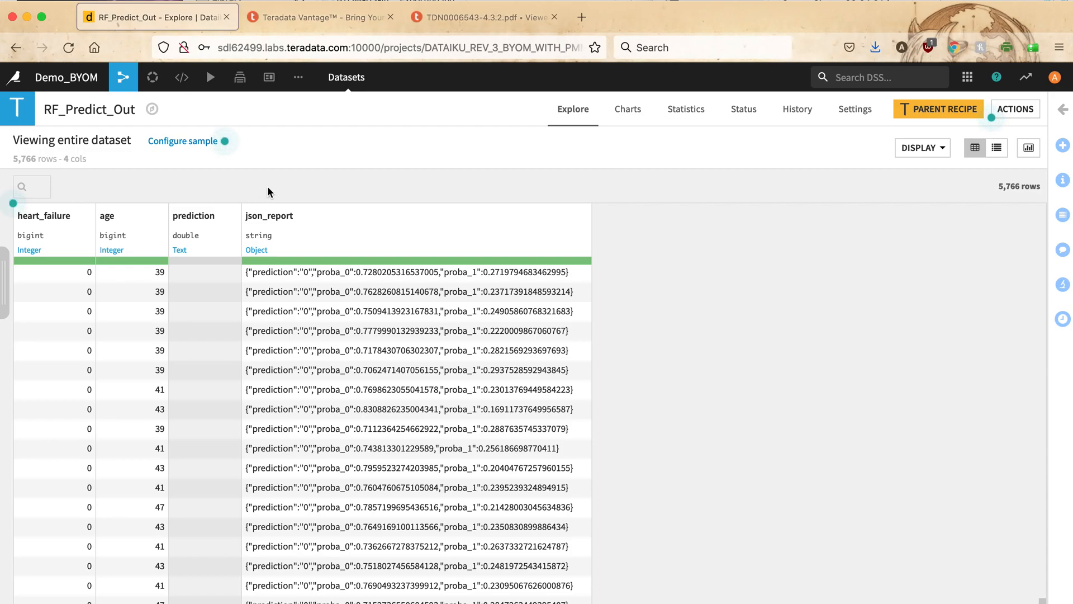
pyautogui.click(225, 141)
pyautogui.moveTo(123, 77)
pyautogui.click(132, 101)
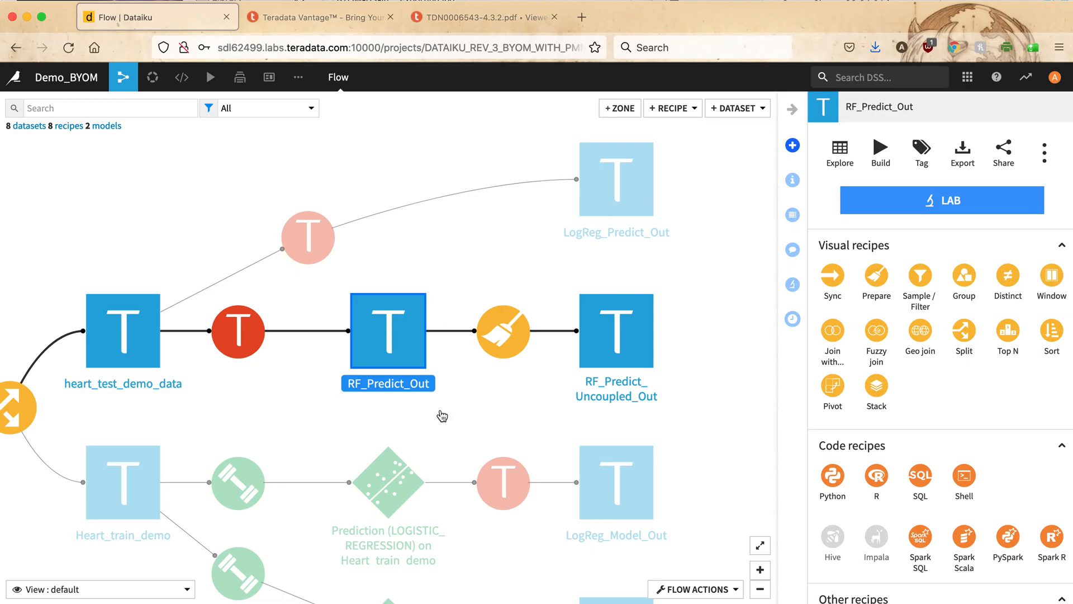
# - Examine the compute_RF_Predict_Uncoupled_Out recipe's script steps and its RF_Predict_Uncoupled_Out output dataset, and return to an overview of the whole Flow
pyautogui.doubleClick(502, 333)
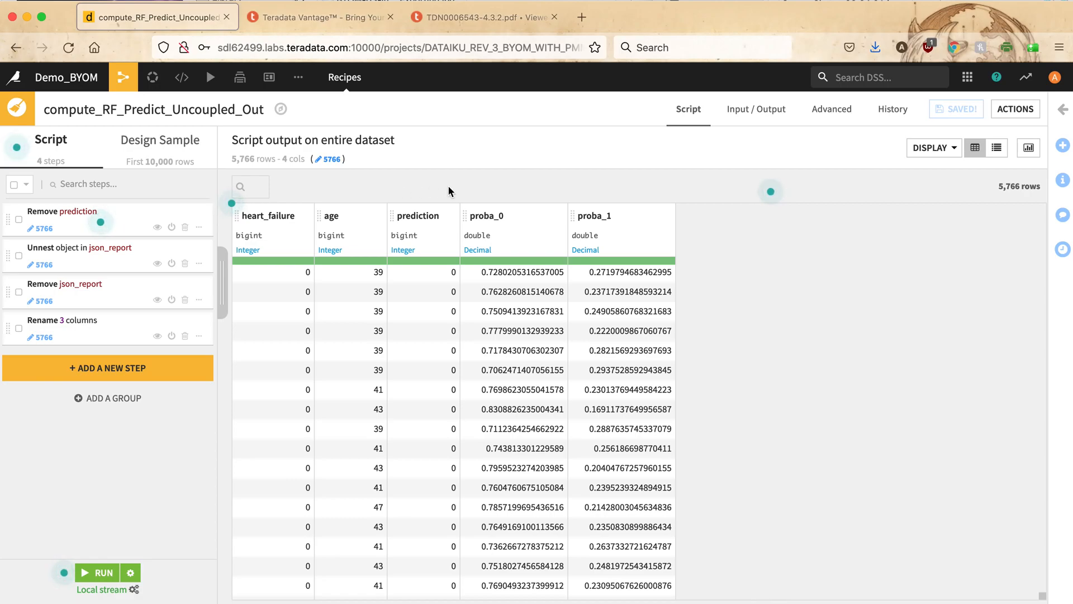
pyautogui.click(123, 78)
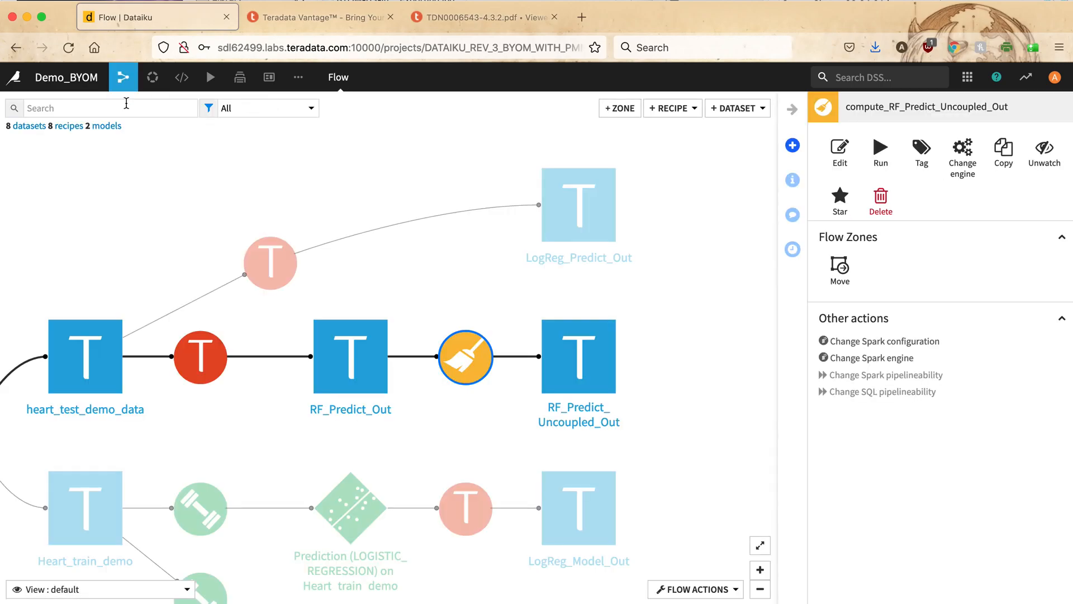
pyautogui.doubleClick(582, 358)
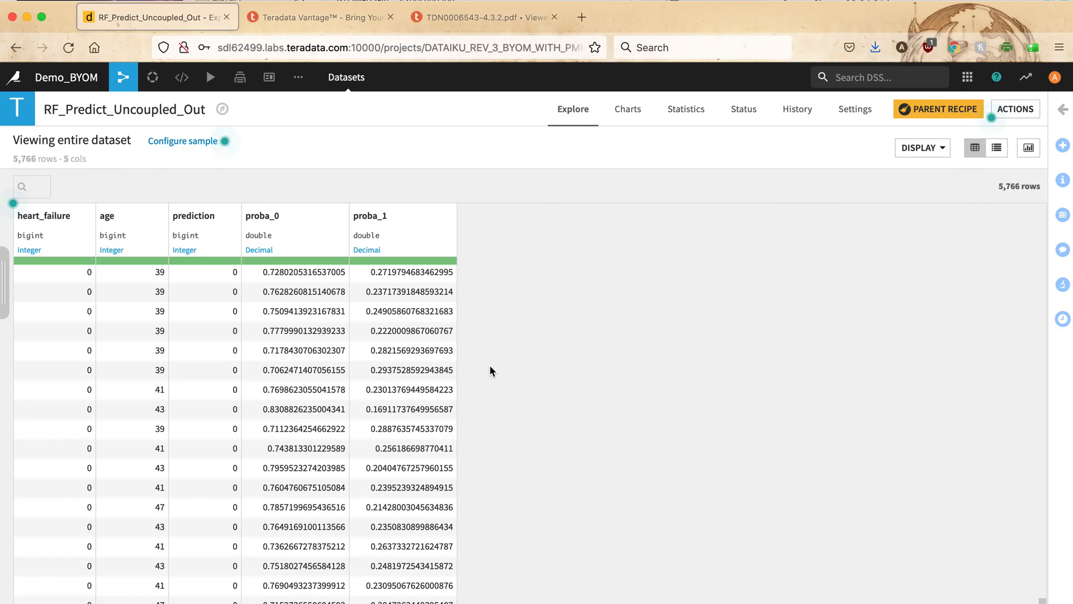
pyautogui.click(123, 77)
pyautogui.click(97, 226)
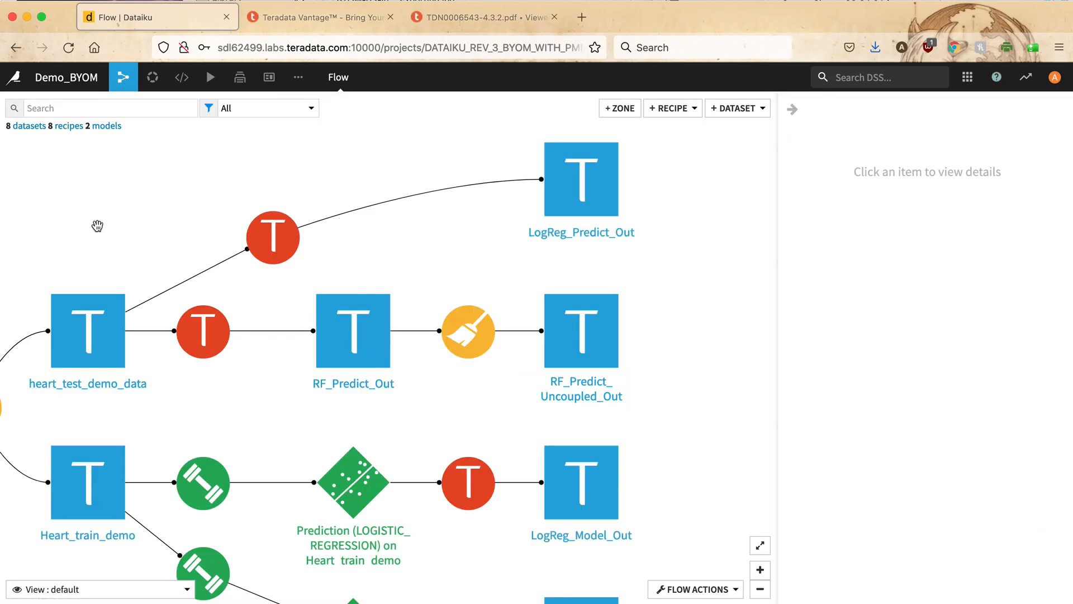
pyautogui.scroll(-5, 95, 228)
pyautogui.moveTo(77, 213); pyautogui.dragTo(268, 218)
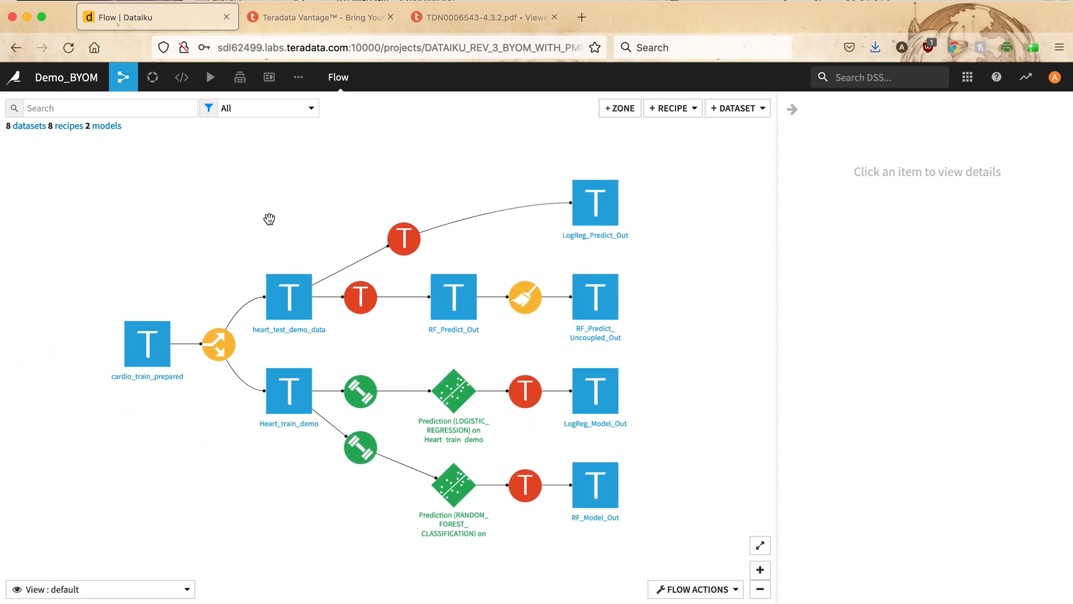